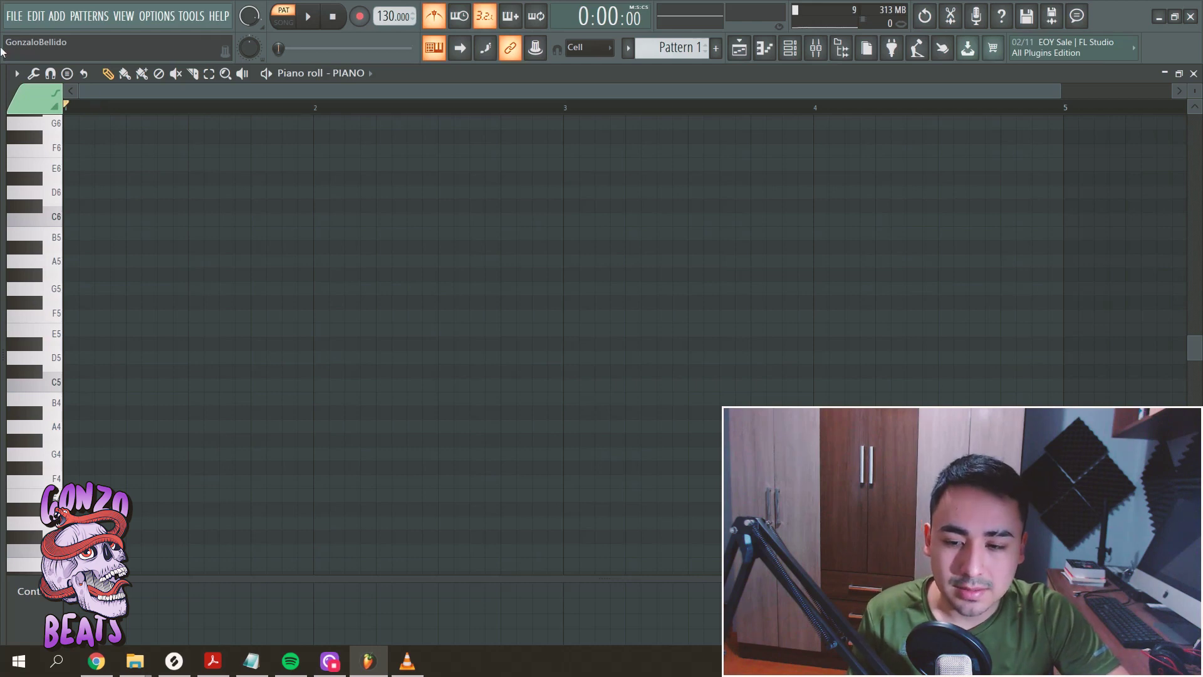
# - Draw four consecutive one-bar notes, C5, D5, E5 and F5, starting at bars 1, 2, 3 and 4
pyautogui.scroll(-3, 319, 198)
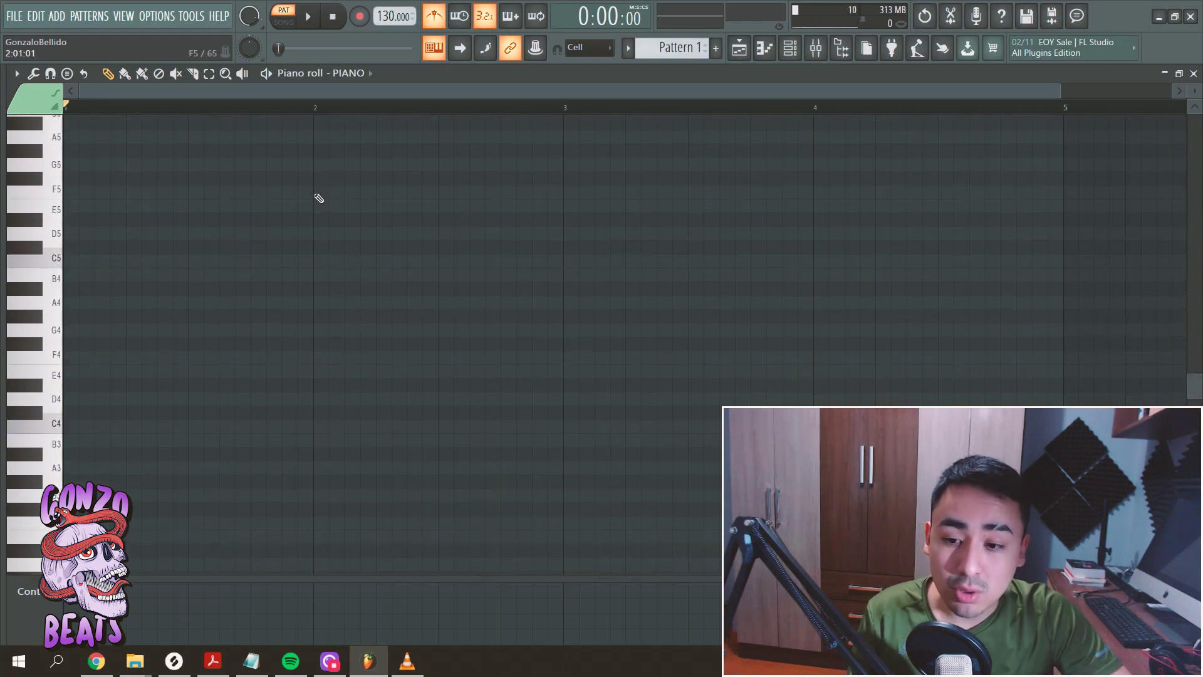
pyautogui.scroll(1, 68, 322)
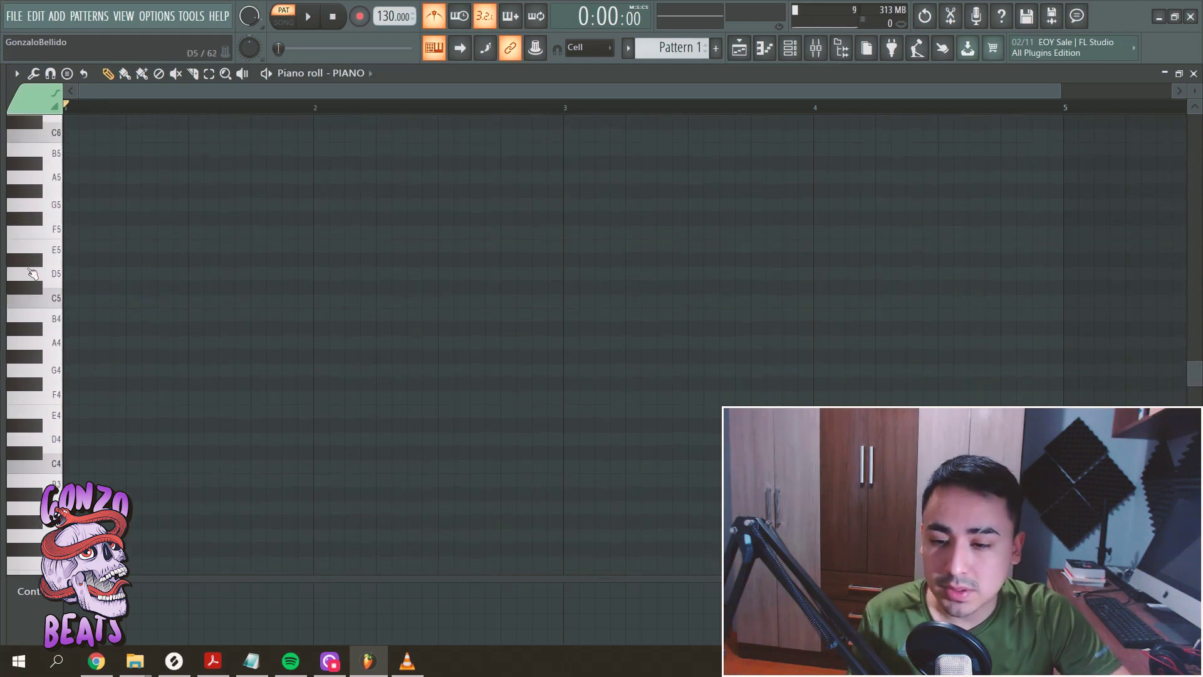
pyautogui.click(74, 301)
pyautogui.moveTo(90, 301); pyautogui.dragTo(316, 301)
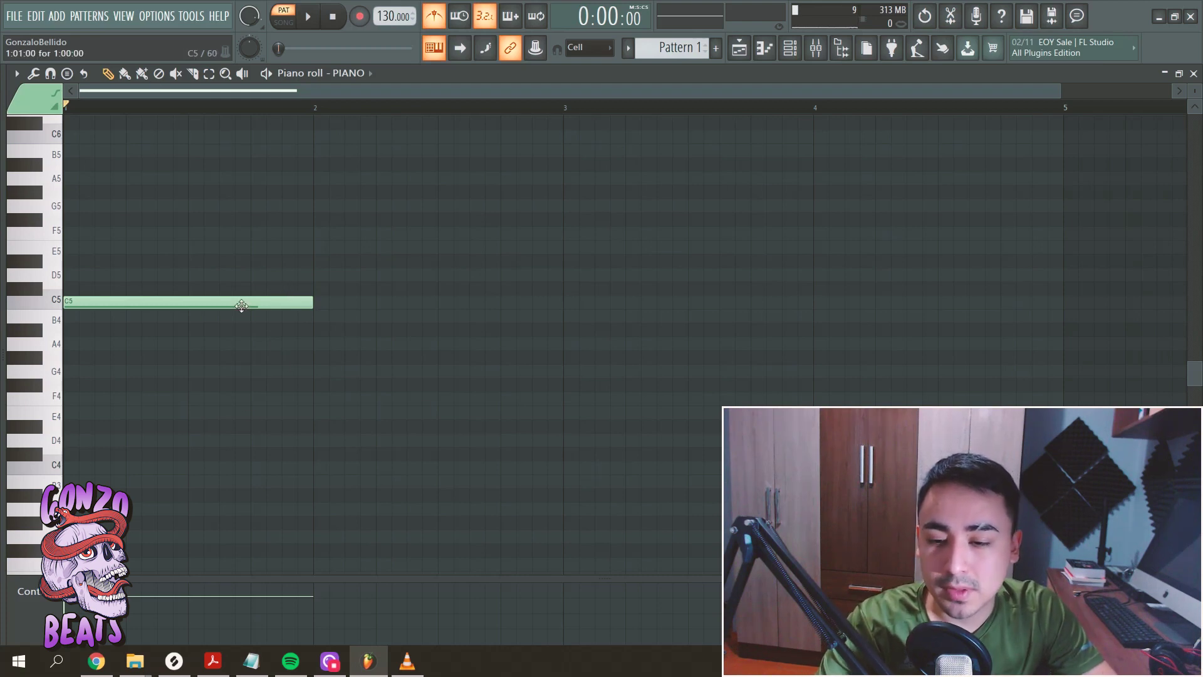
pyautogui.click(323, 277)
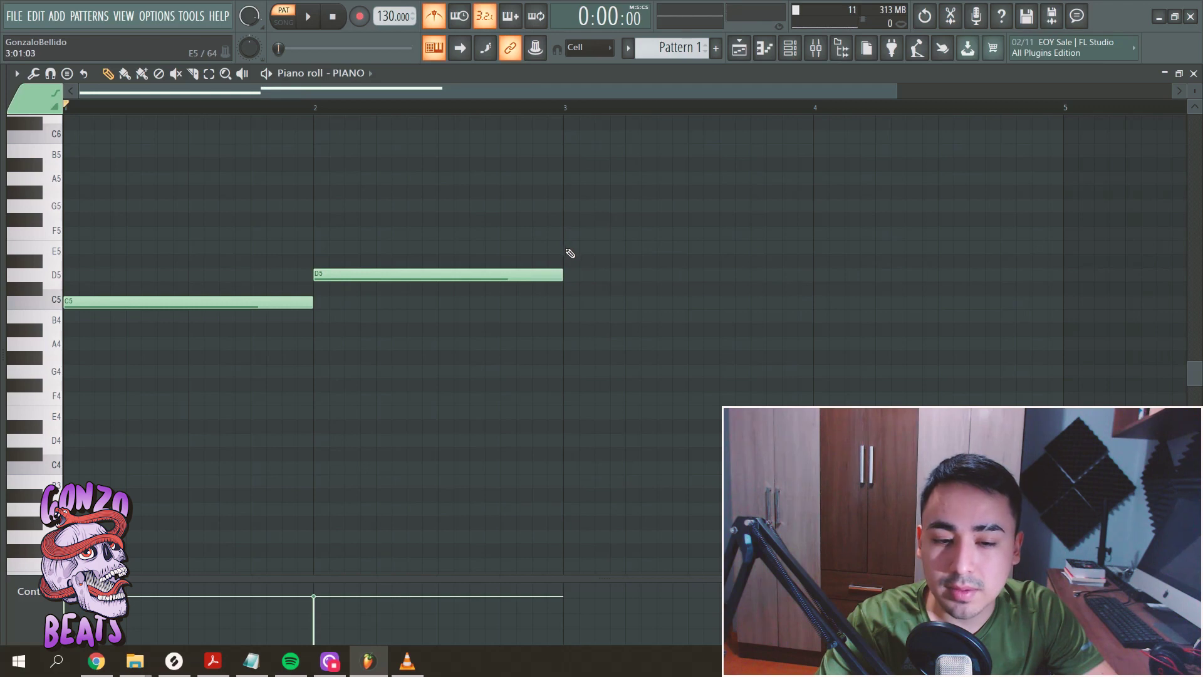
pyautogui.click(569, 250)
pyautogui.click(816, 234)
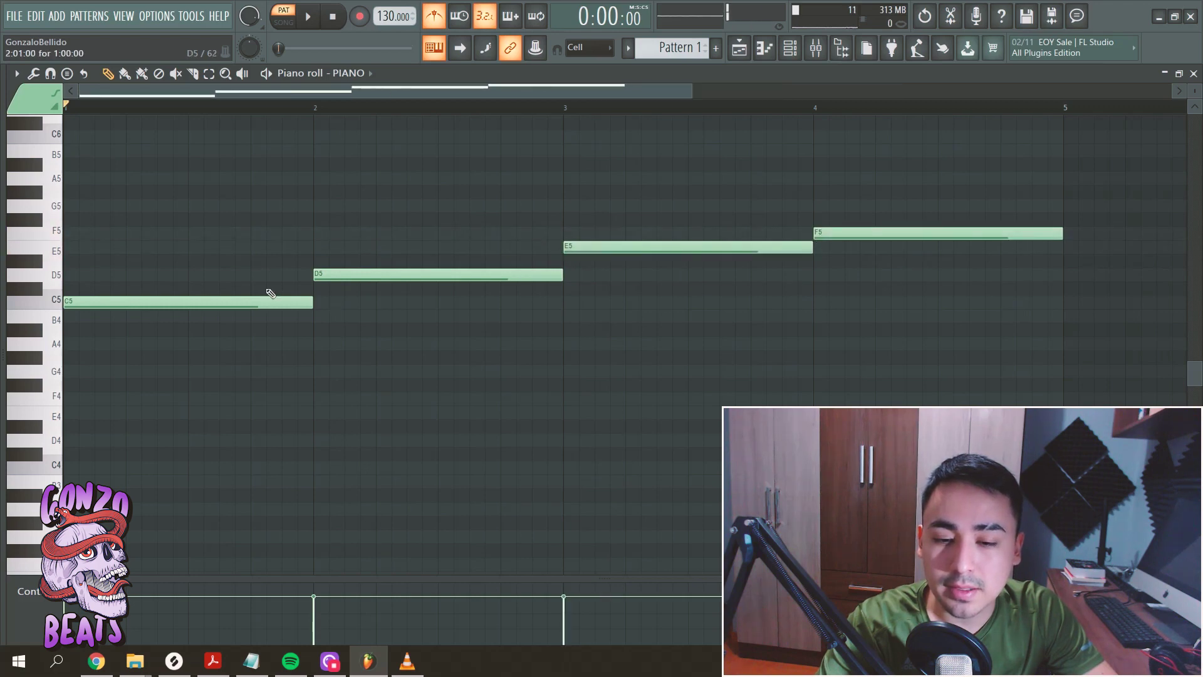
# - Stack one-bar F5 and A5 notes above the root notes in bars 1 and 2
pyautogui.moveTo(921, 174); pyautogui.dragTo(110, 400)
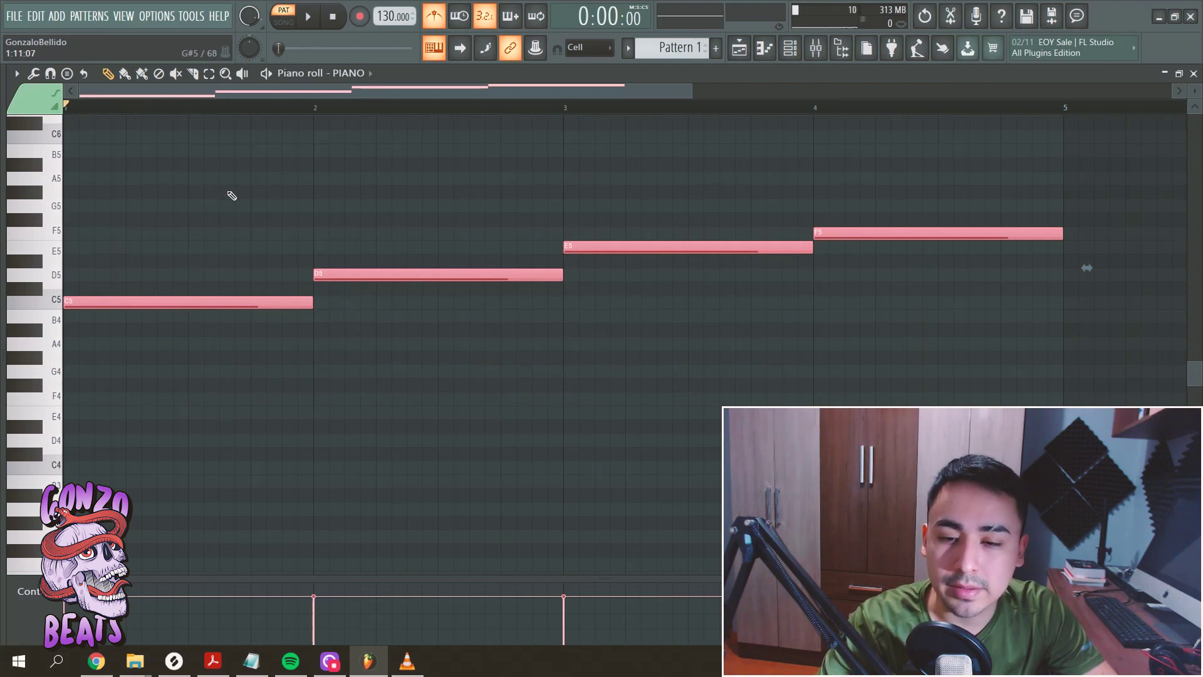
pyautogui.scroll(3, 232, 265)
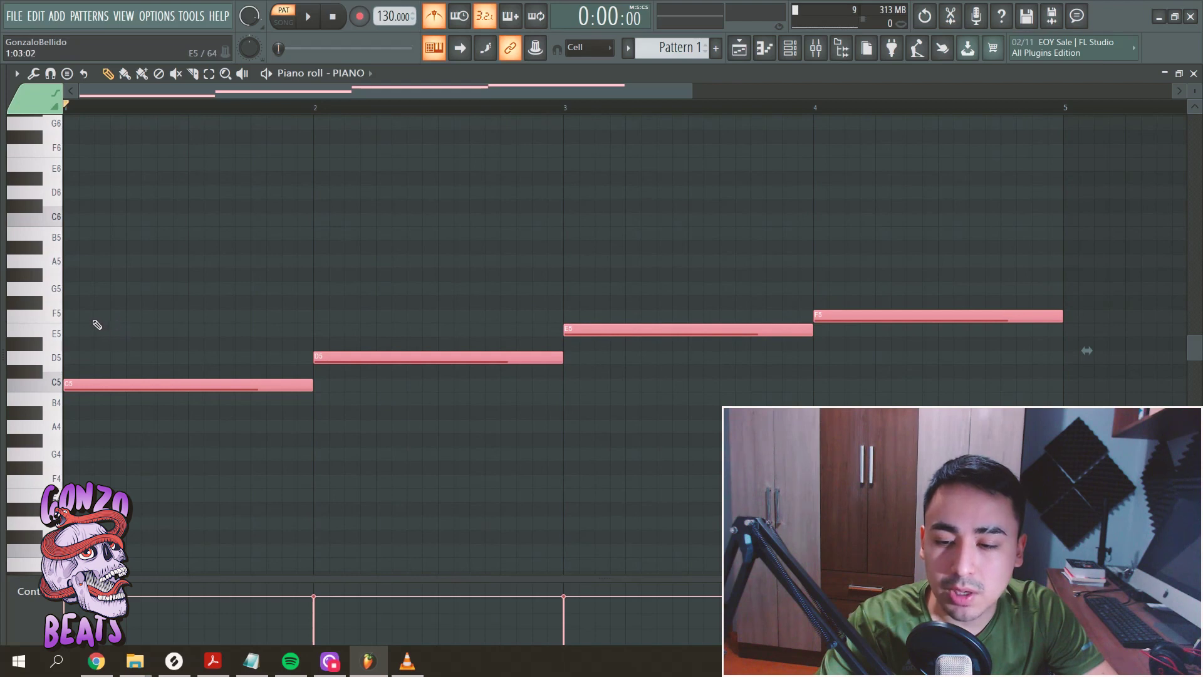
pyautogui.click(79, 314)
pyautogui.click(94, 260)
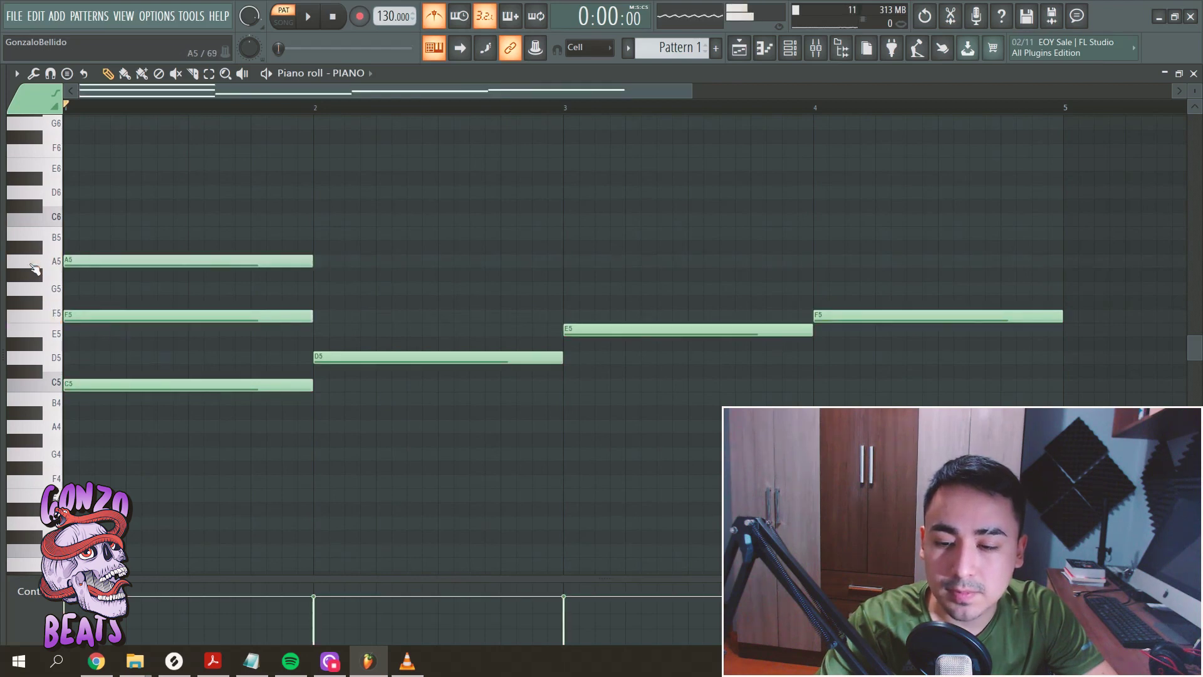
pyautogui.click(324, 316)
pyautogui.click(326, 261)
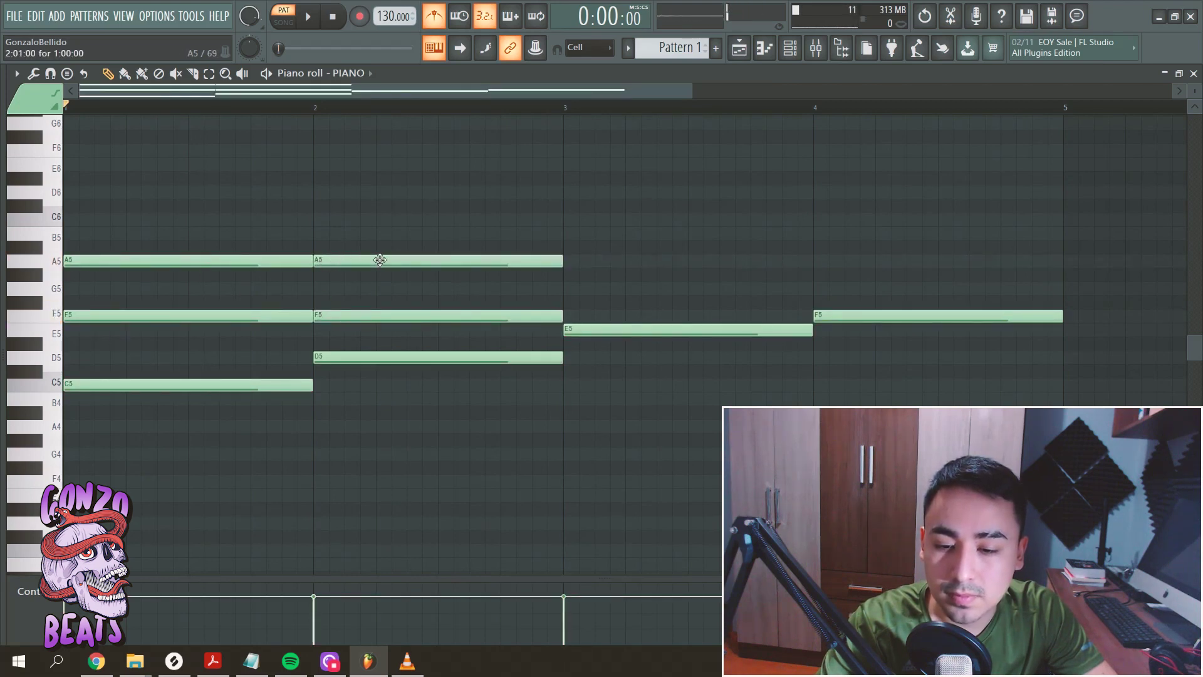
# - While the pattern plays, add G5 and B5 above the bar 3 root and A5 and C6 above the bar 4 root
pyautogui.press('space')
pyautogui.click(594, 289)
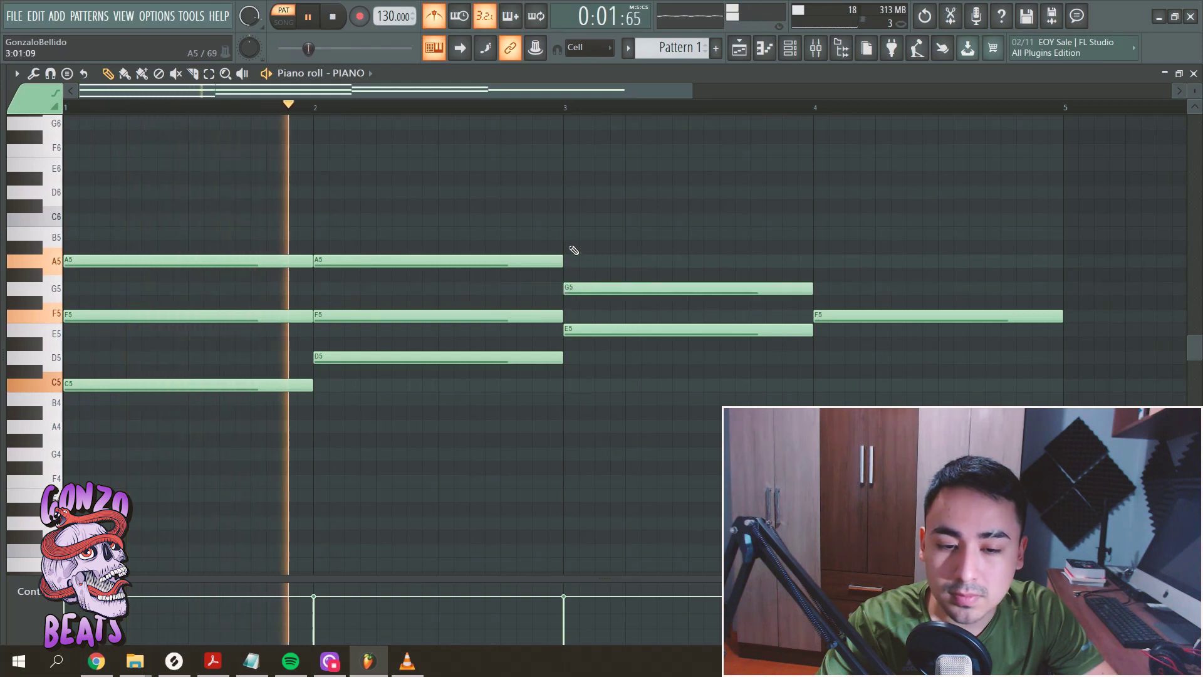
pyautogui.click(583, 232)
pyautogui.click(816, 261)
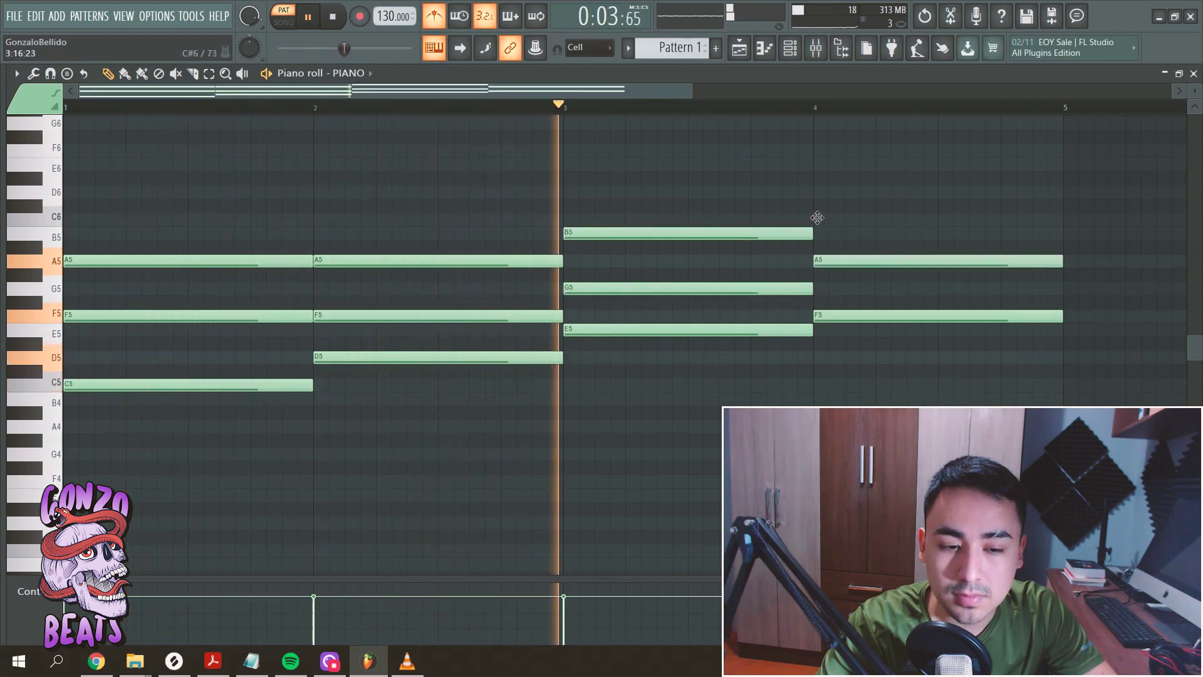
pyautogui.click(819, 219)
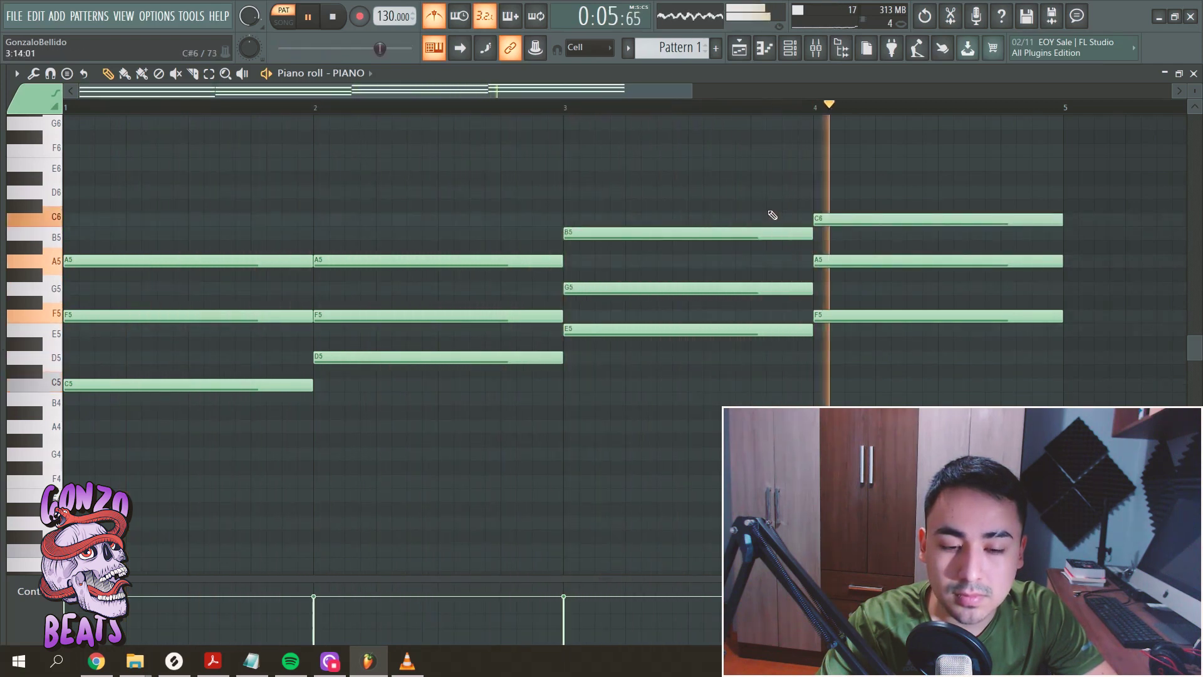
pyautogui.press('space')
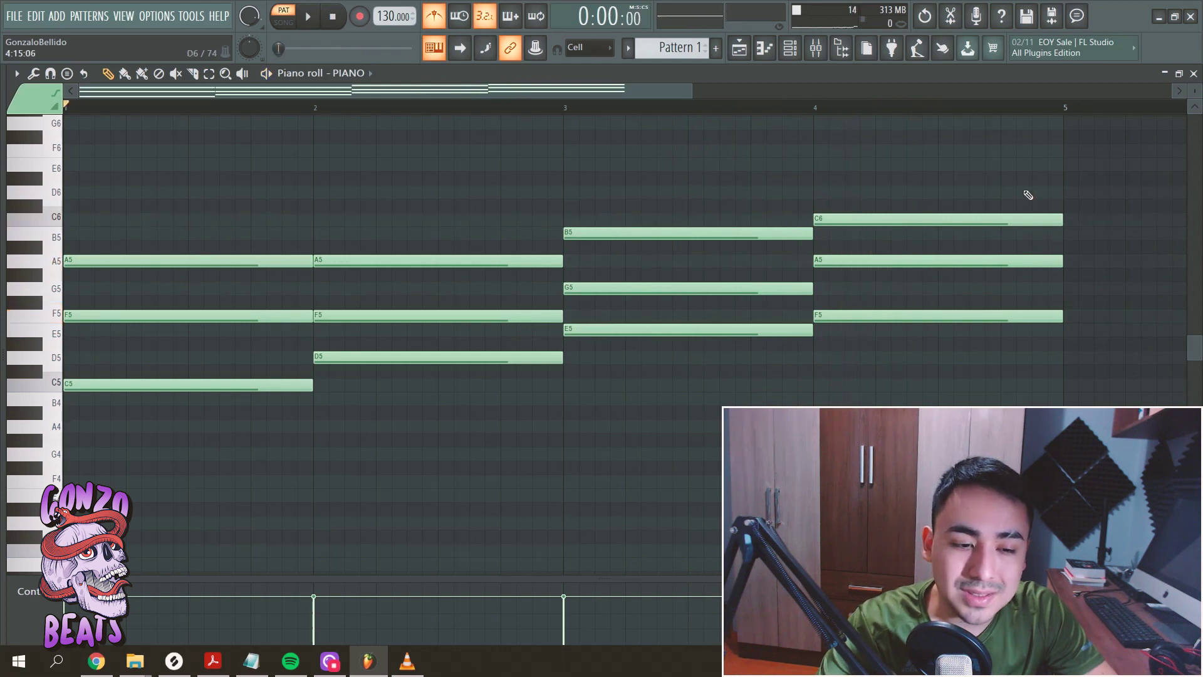
# - Shorten all chord notes to half a bar and duplicate them into the second half of each bar
pyautogui.moveTo(986, 172); pyautogui.dragTo(144, 399)
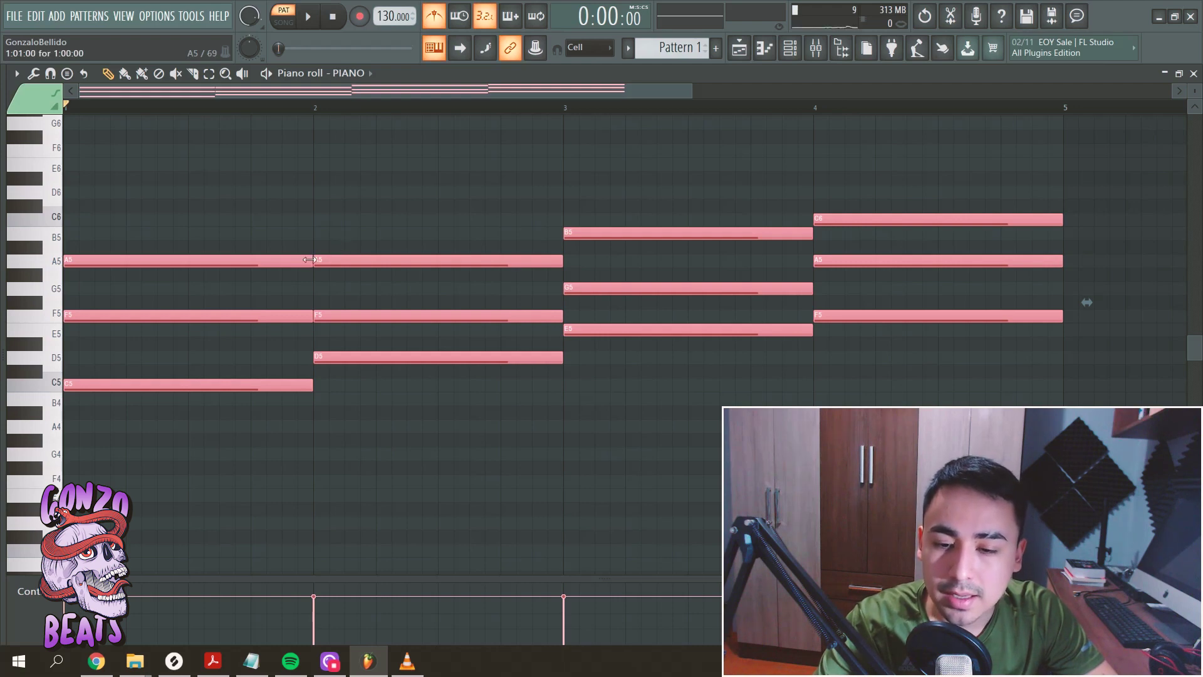
pyautogui.moveTo(302, 260); pyautogui.dragTo(190, 260)
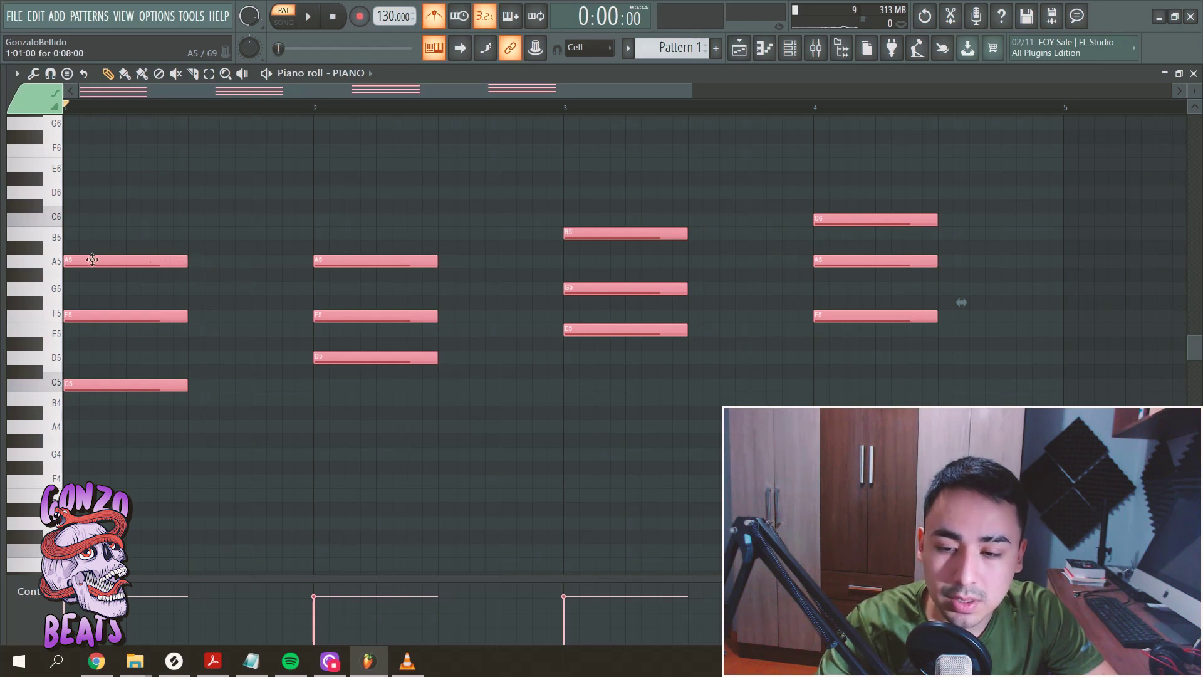
pyautogui.keyDown('shift'); pyautogui.moveTo(93, 260); pyautogui.dragTo(220, 259); pyautogui.keyUp('shift')
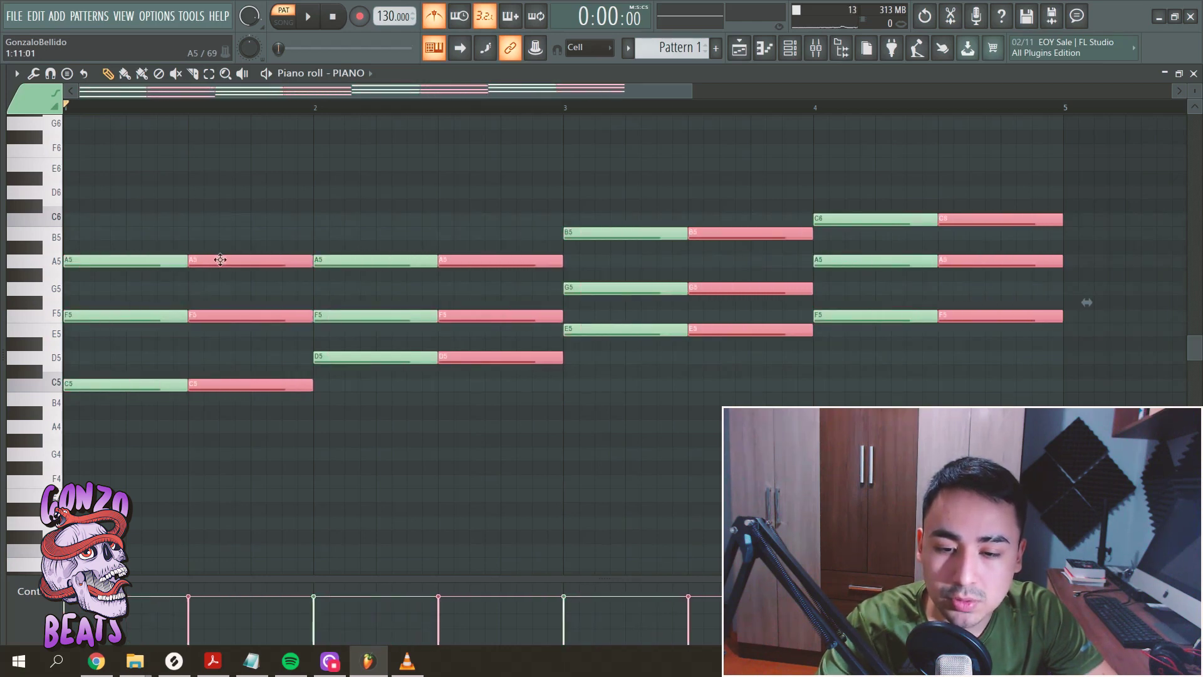
pyautogui.click(930, 165)
pyautogui.rightClick(941, 164)
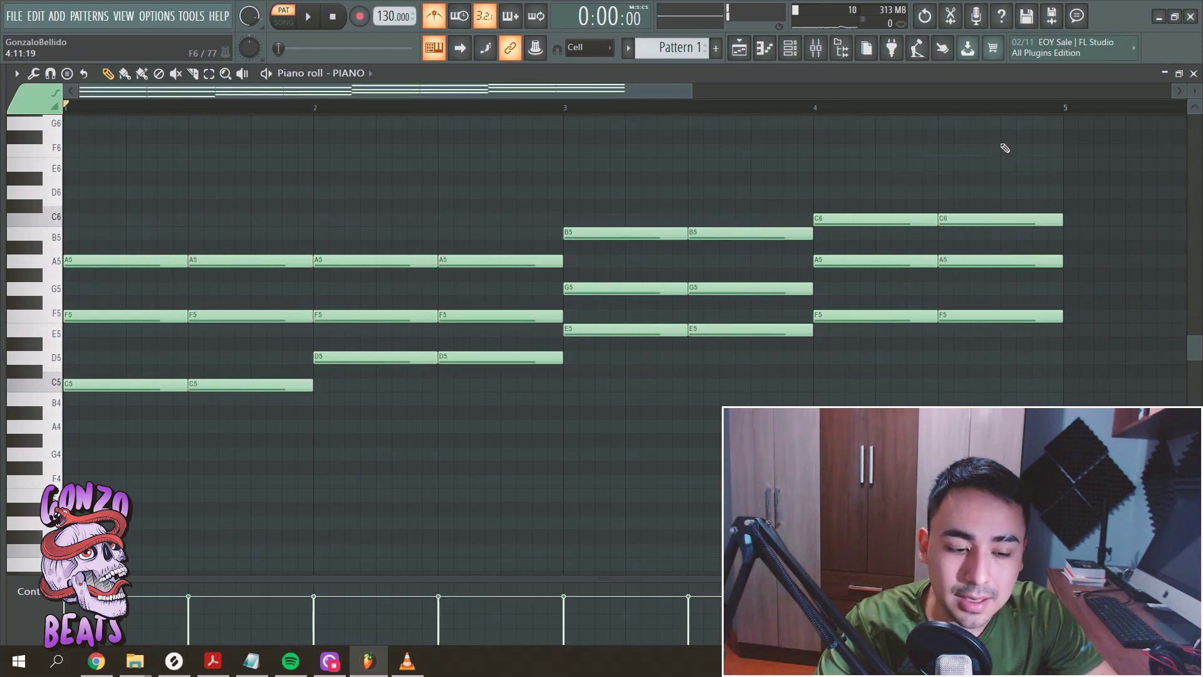
# - Split every half-bar chord into two quarter-bar repeats by shortening and duplicating all notes, playing the pattern before and after
pyautogui.keyDown('ctrl'); pyautogui.moveTo(1000, 132); pyautogui.dragTo(107, 435); pyautogui.keyUp('ctrl')
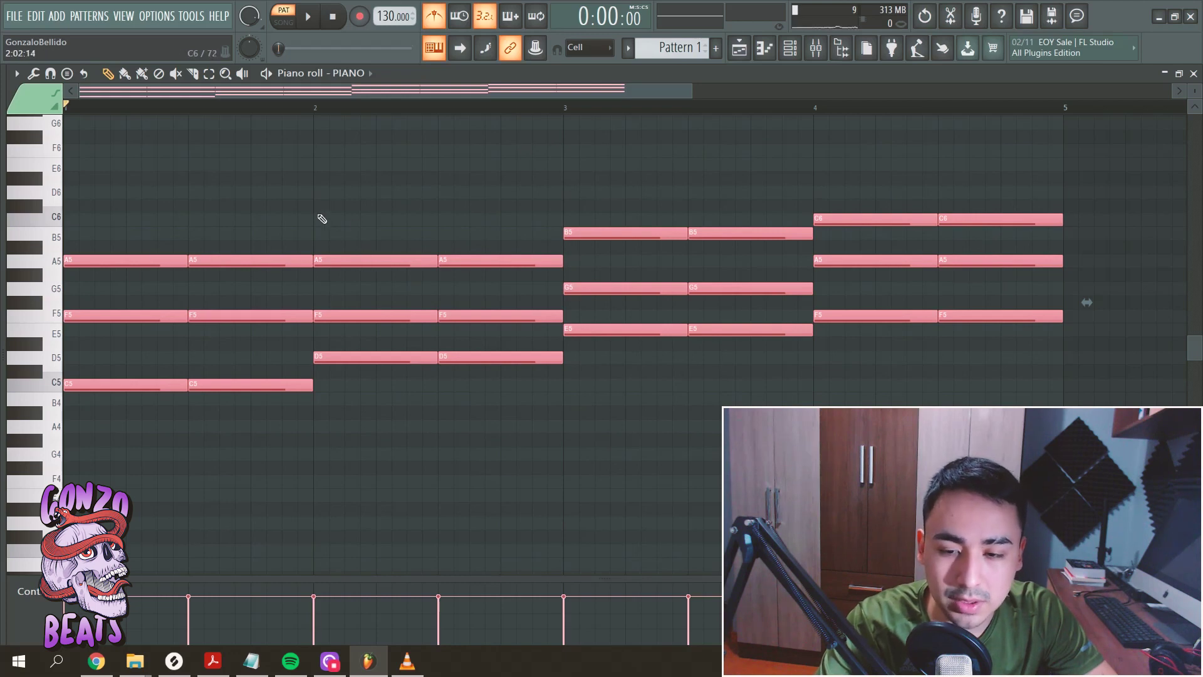
pyautogui.press('space')
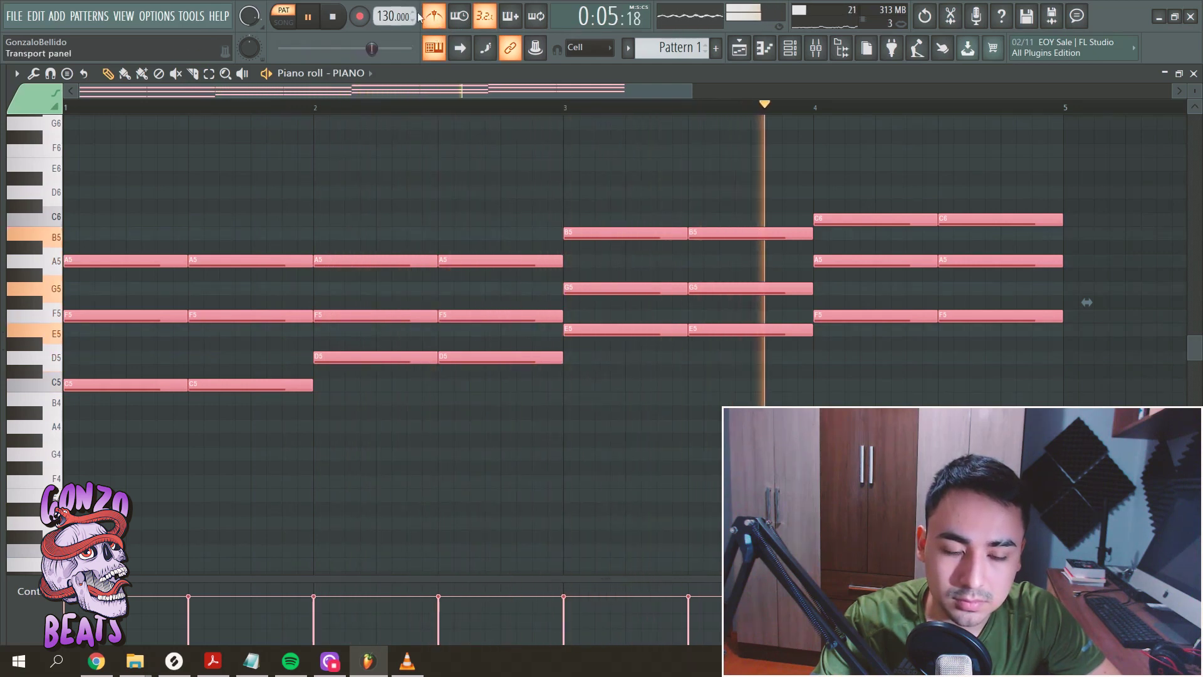
pyautogui.press('space')
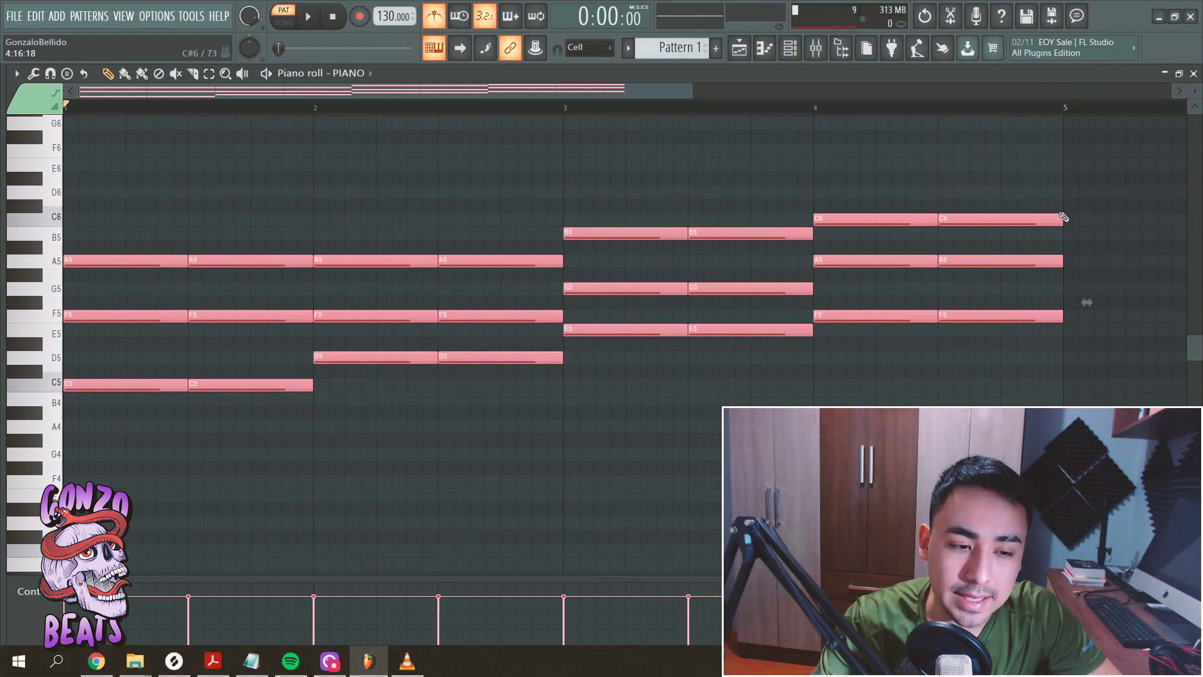
pyautogui.moveTo(1059, 218); pyautogui.dragTo(988, 225)
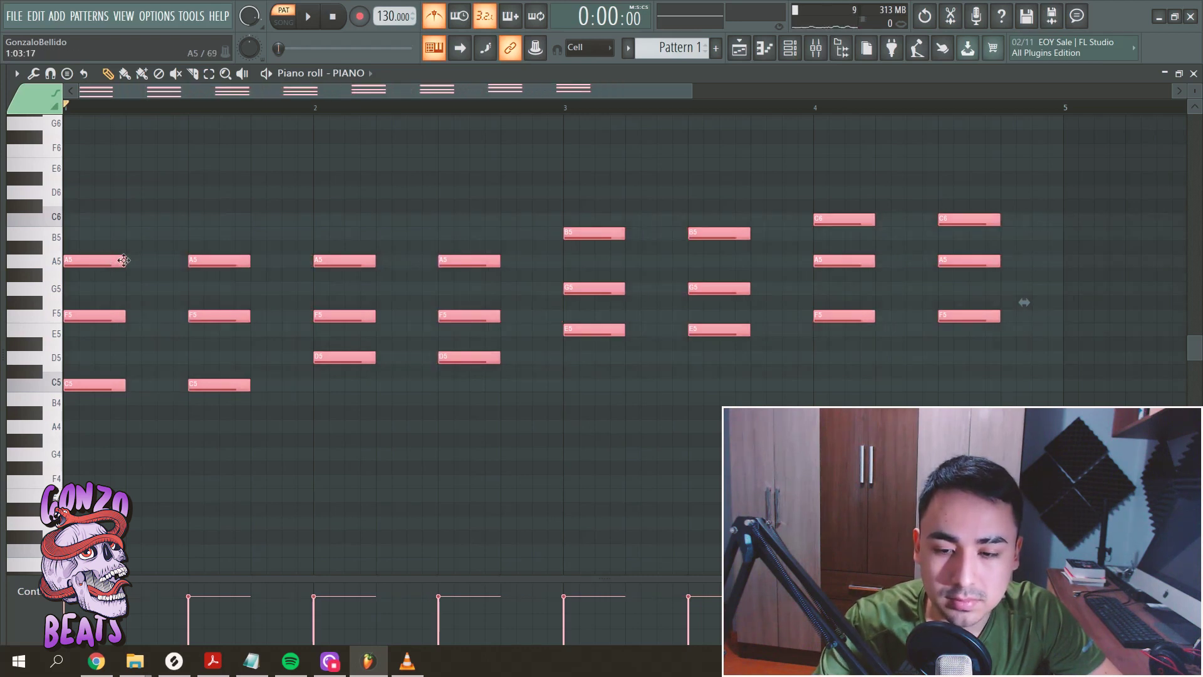
pyautogui.moveTo(123, 260); pyautogui.dragTo(164, 261)
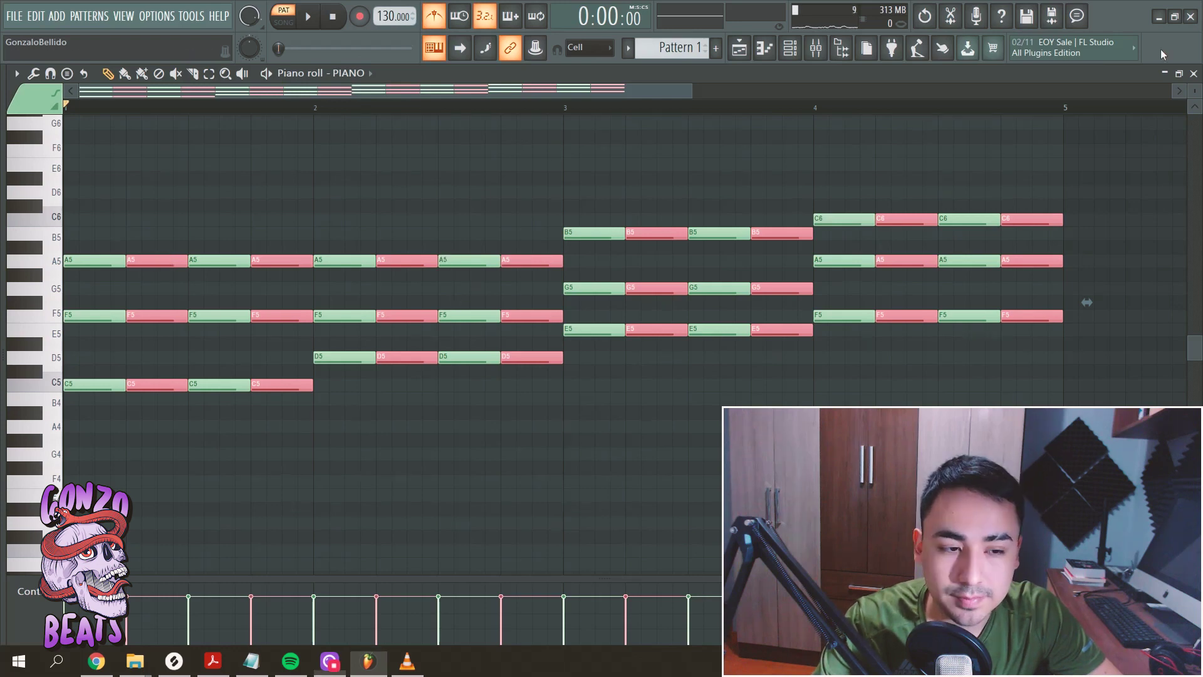
pyautogui.press('space')
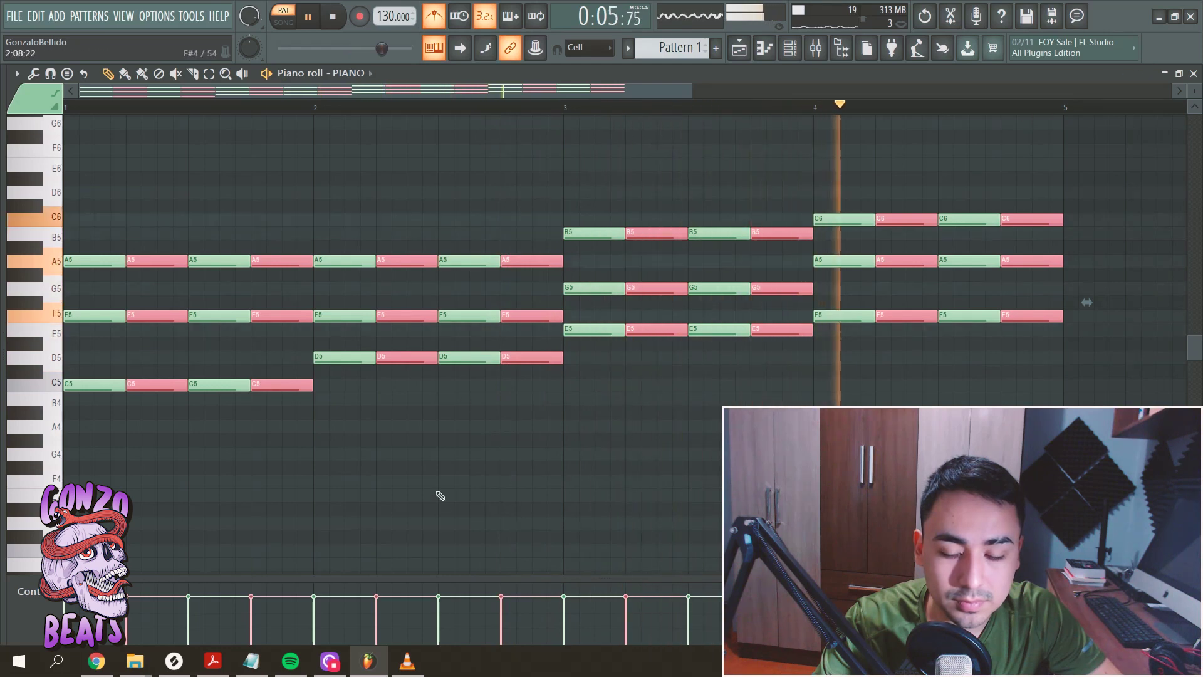
pyautogui.press('space')
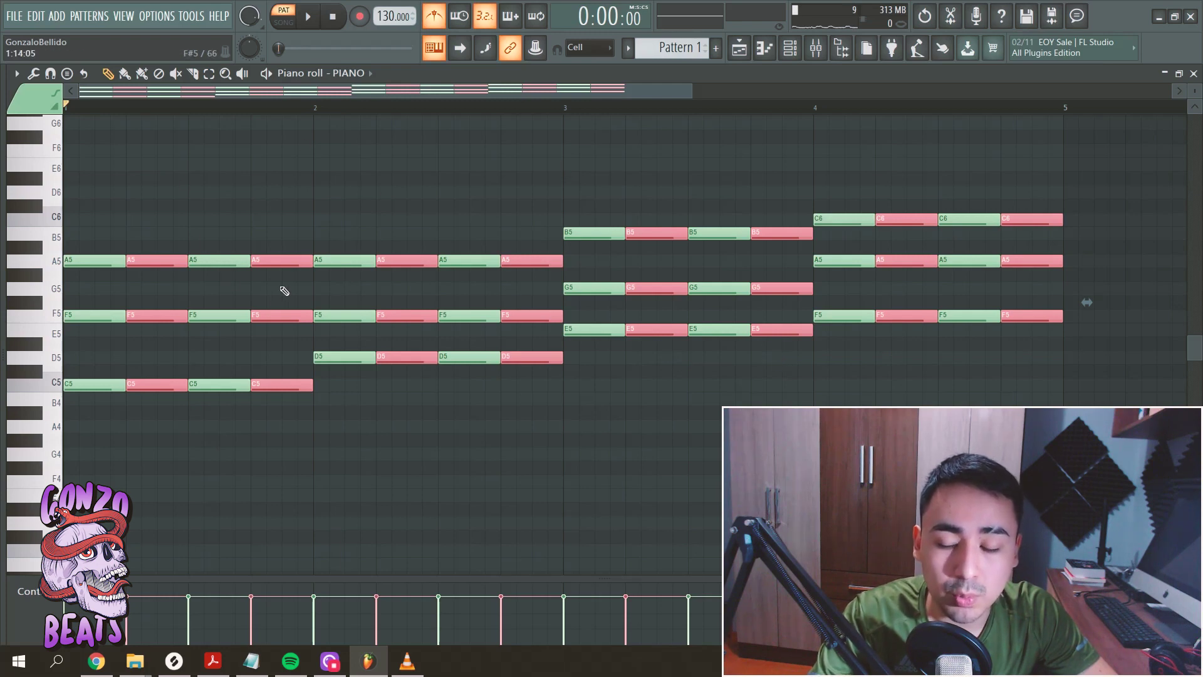
# - Split every quarter-bar chord into two two-step repeats by shortening and duplicating all notes, and play the pattern
pyautogui.moveTo(1054, 190); pyautogui.dragTo(61, 425)
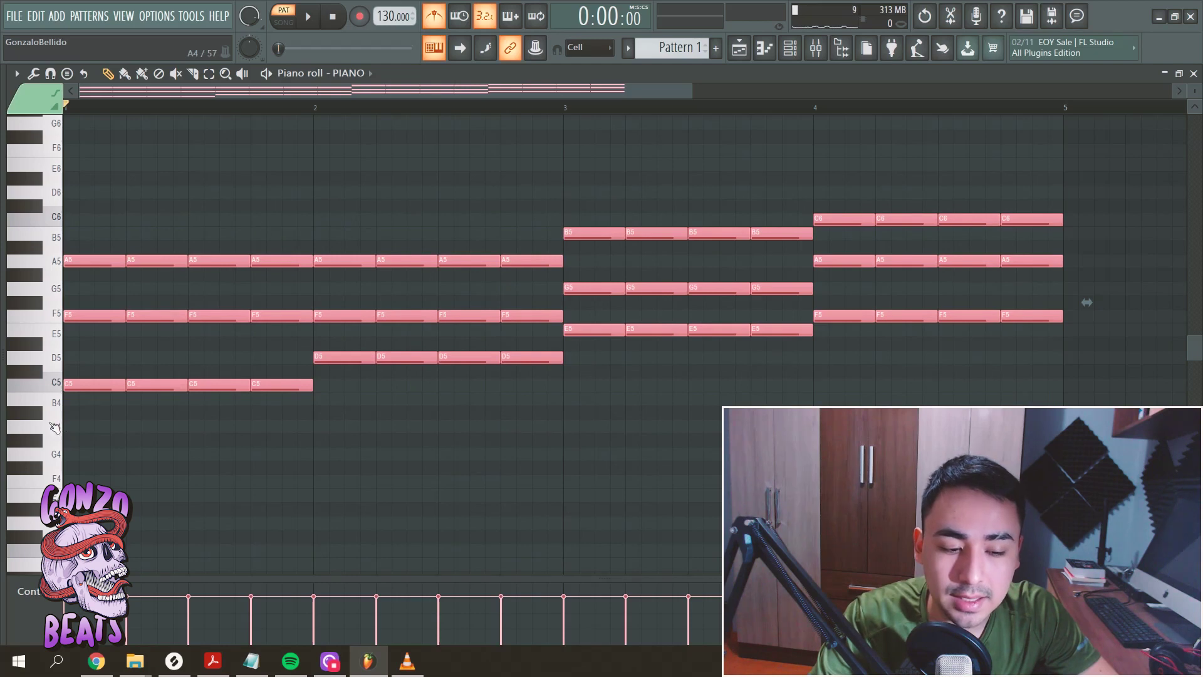
pyautogui.moveTo(121, 263)
pyautogui.mouseDown()
pyautogui.moveTo(95, 263)
pyautogui.moveTo(114, 264)
pyautogui.mouseUp()
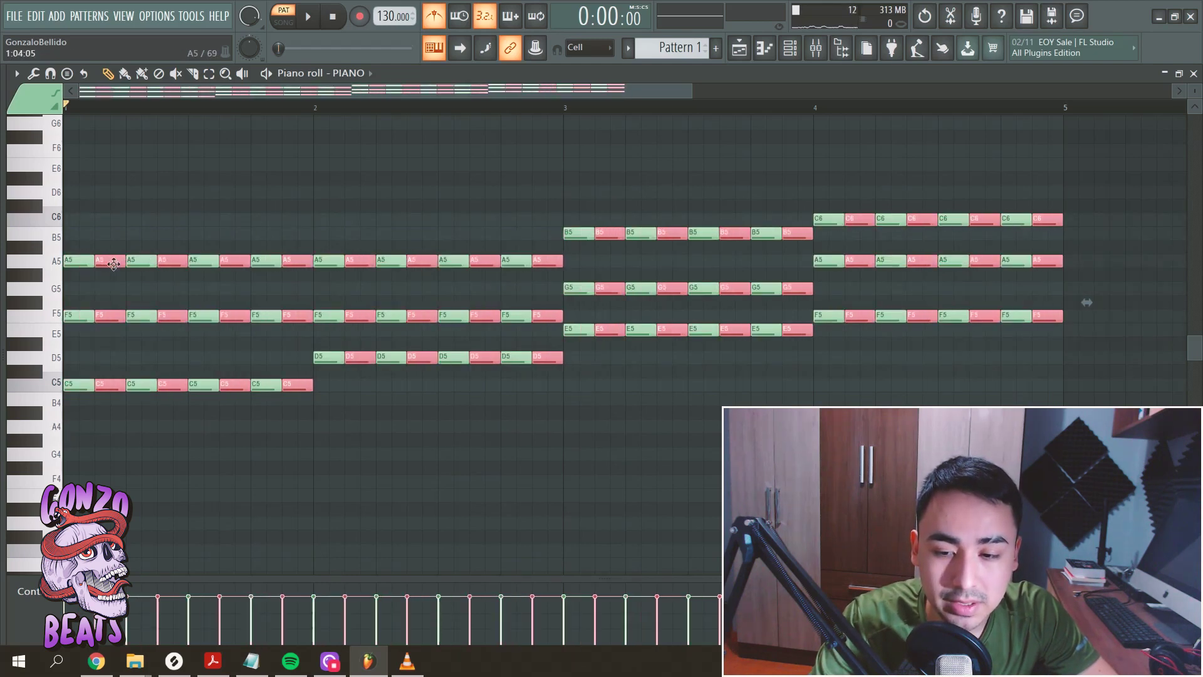
pyautogui.press('space')
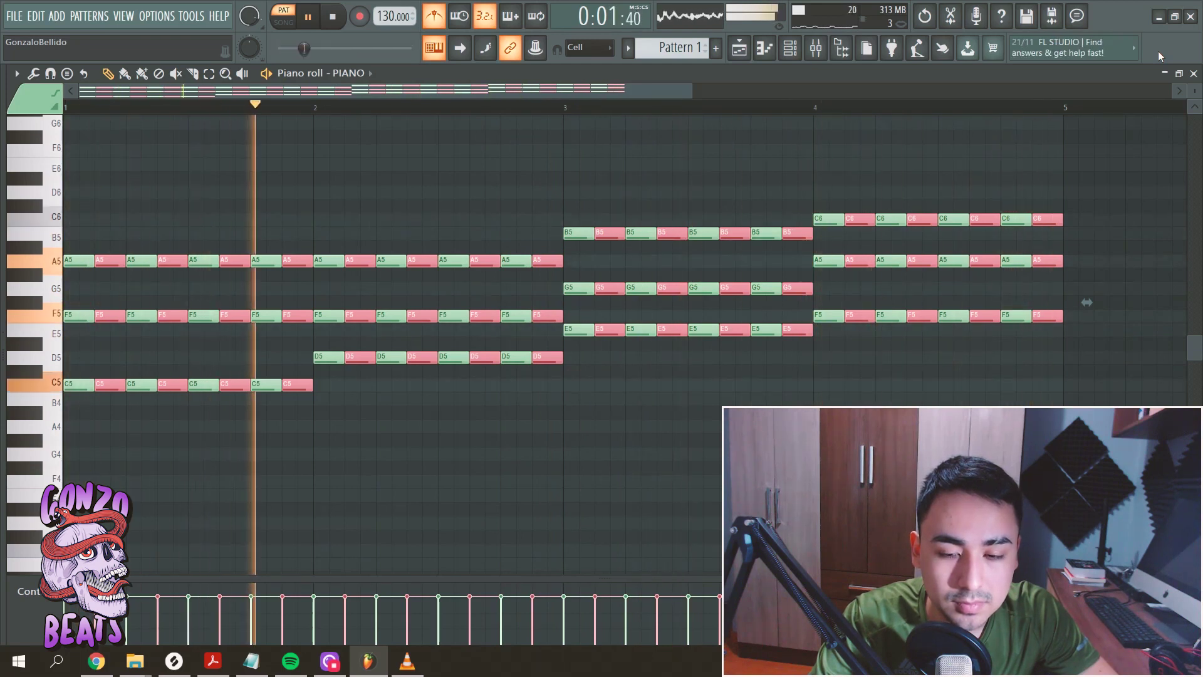
pyautogui.press('space')
# - Split every two-step chord into two one-step repeats by shortening and duplicating all notes, and play the pattern
pyautogui.hotkey('ctrl', 'a')
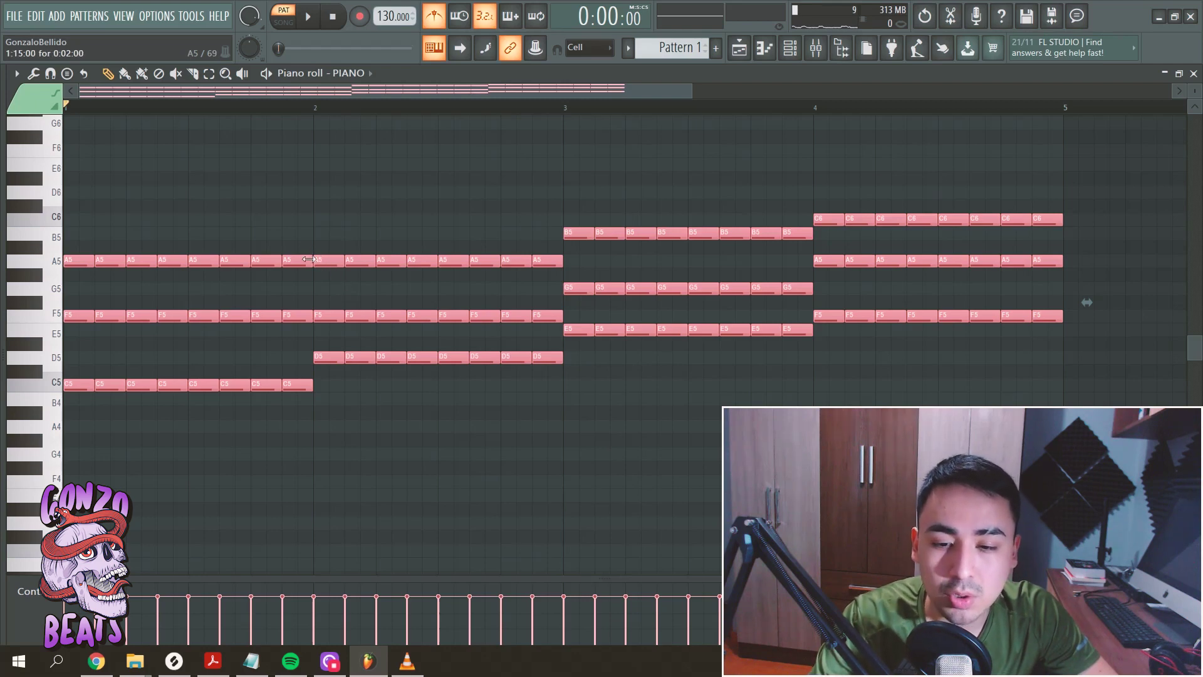
pyautogui.moveTo(309, 259); pyautogui.dragTo(293, 259)
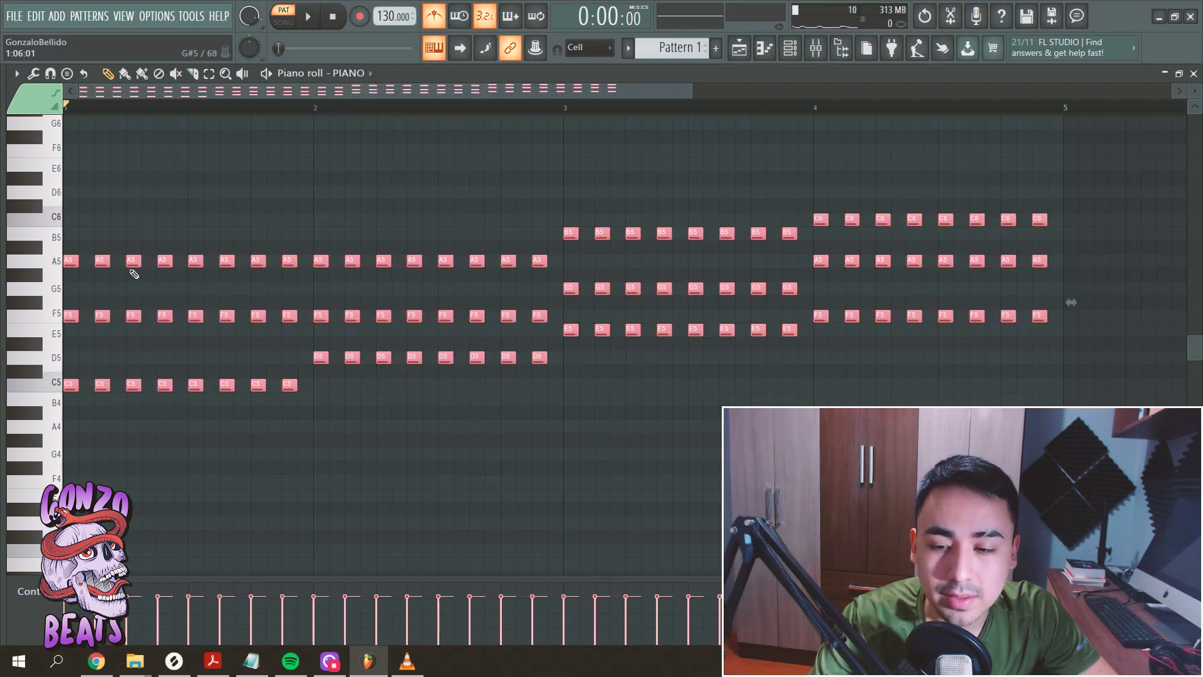
pyautogui.moveTo(73, 262); pyautogui.dragTo(88, 262)
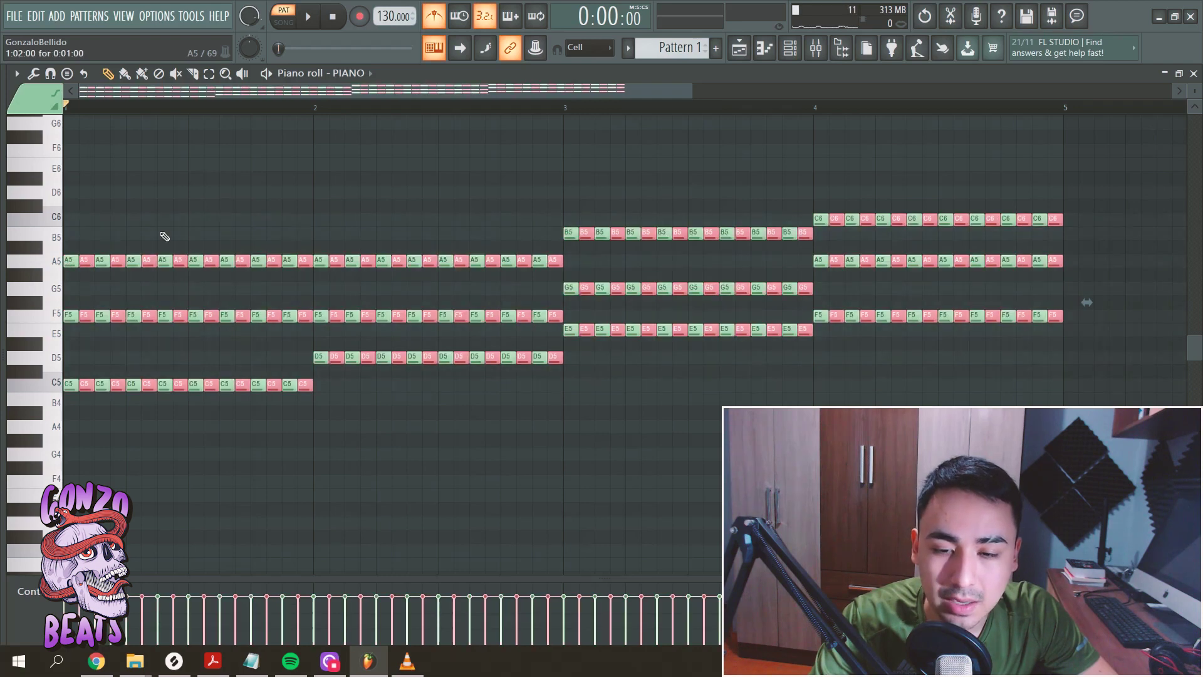
pyautogui.press('space')
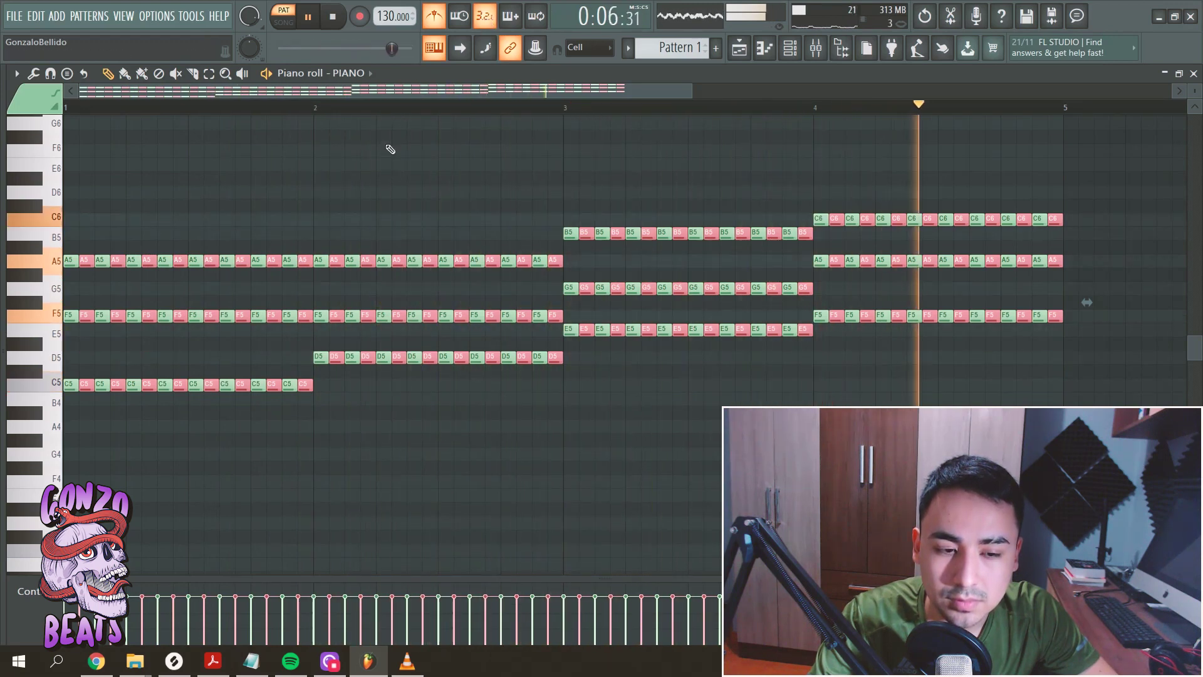
pyautogui.press('space')
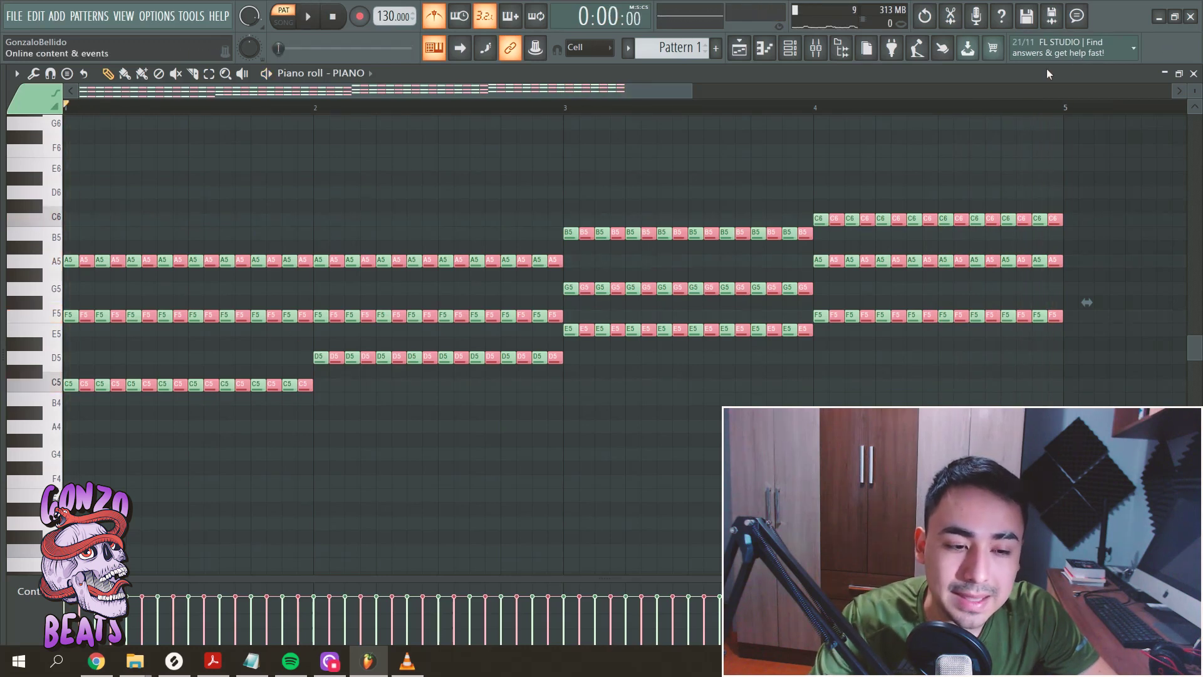
# - Set the grid snap to 1/4 step and split every one-step chord into two half-step repeats by shortening and duplicating all notes
pyautogui.click(975, 121)
pyautogui.moveTo(1122, 159); pyautogui.dragTo(3, 387)
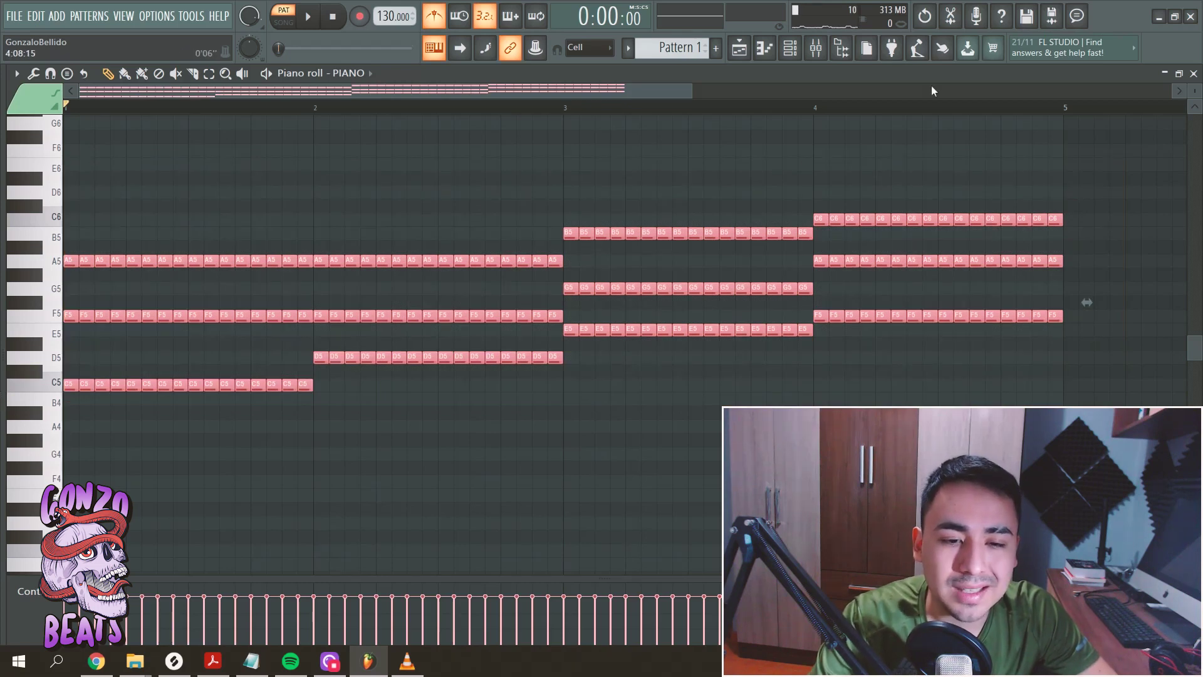
pyautogui.moveTo(698, 89)
pyautogui.mouseDown()
pyautogui.moveTo(233, 134)
pyautogui.moveTo(320, 138)
pyautogui.mouseUp()
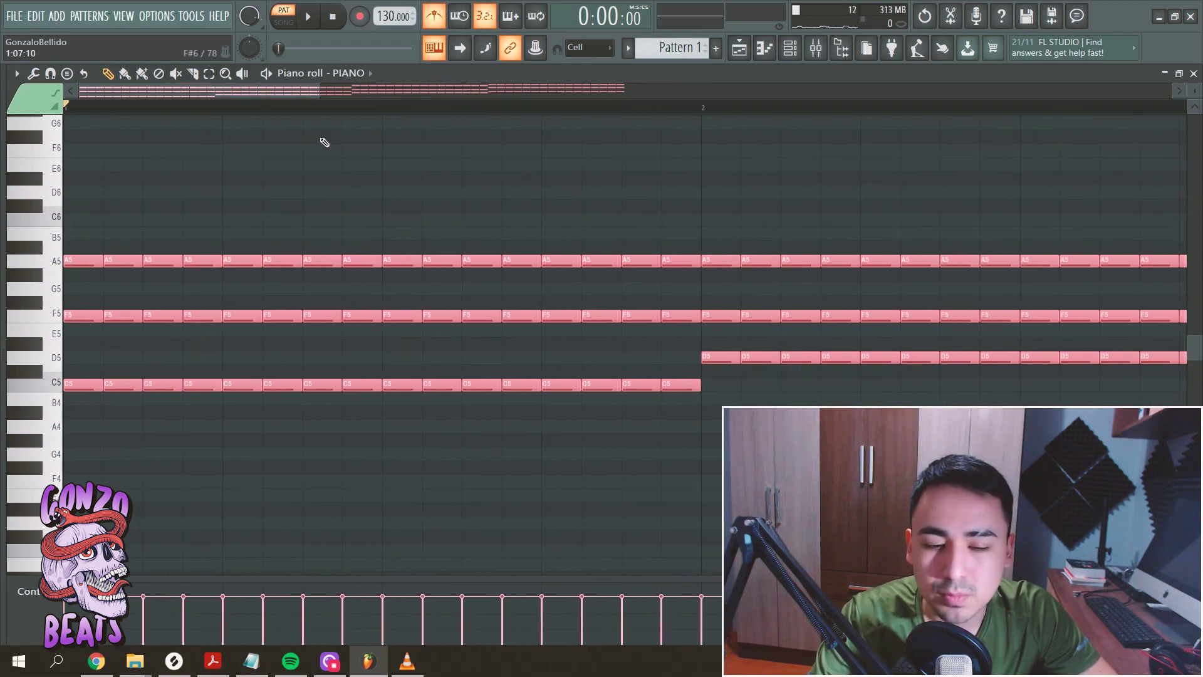
pyautogui.click(588, 47)
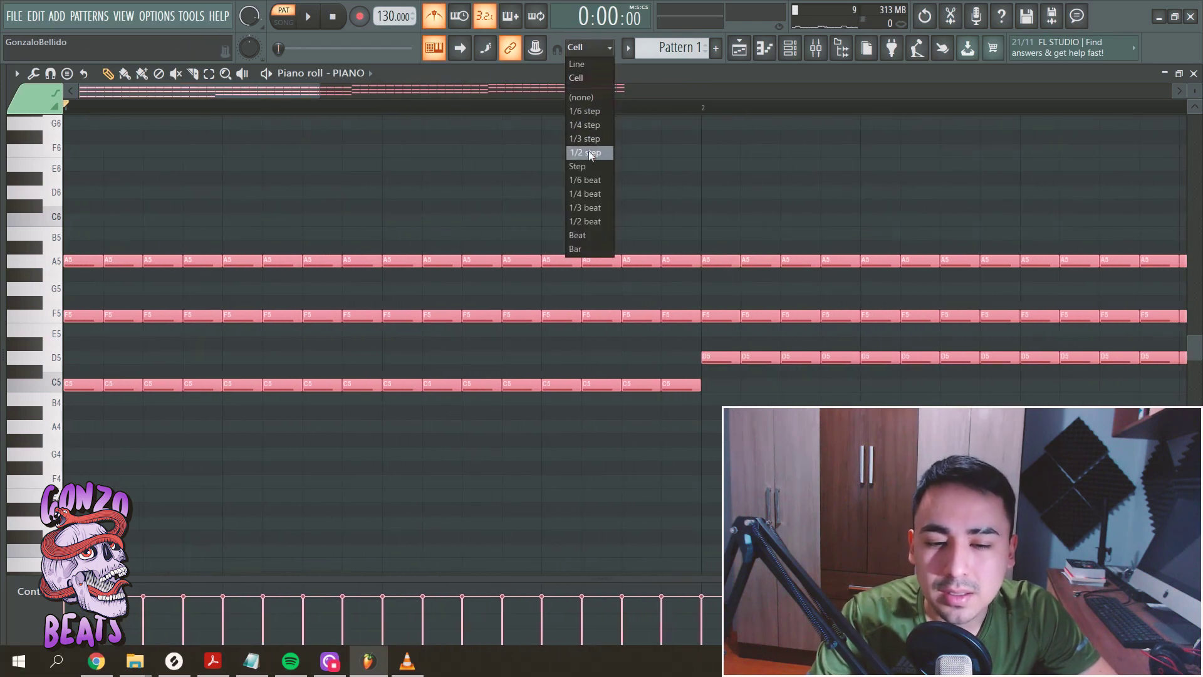
pyautogui.click(588, 124)
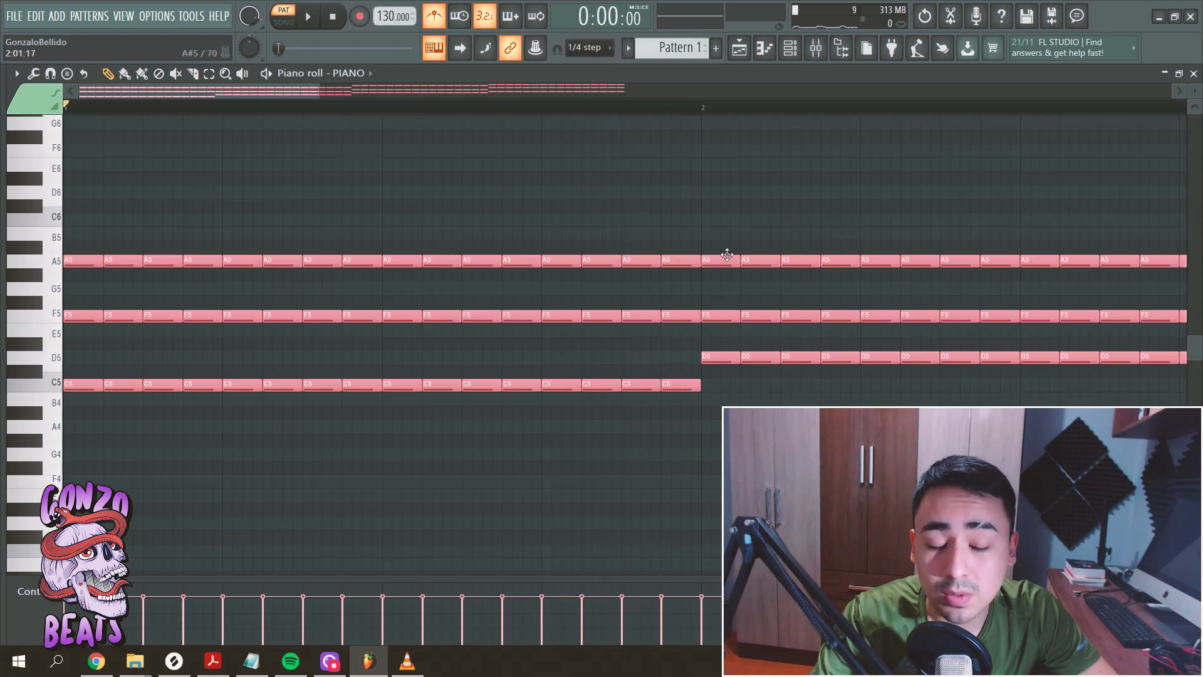
pyautogui.moveTo(700, 260)
pyautogui.mouseDown()
pyautogui.moveTo(676, 267)
pyautogui.moveTo(689, 261)
pyautogui.mouseUp()
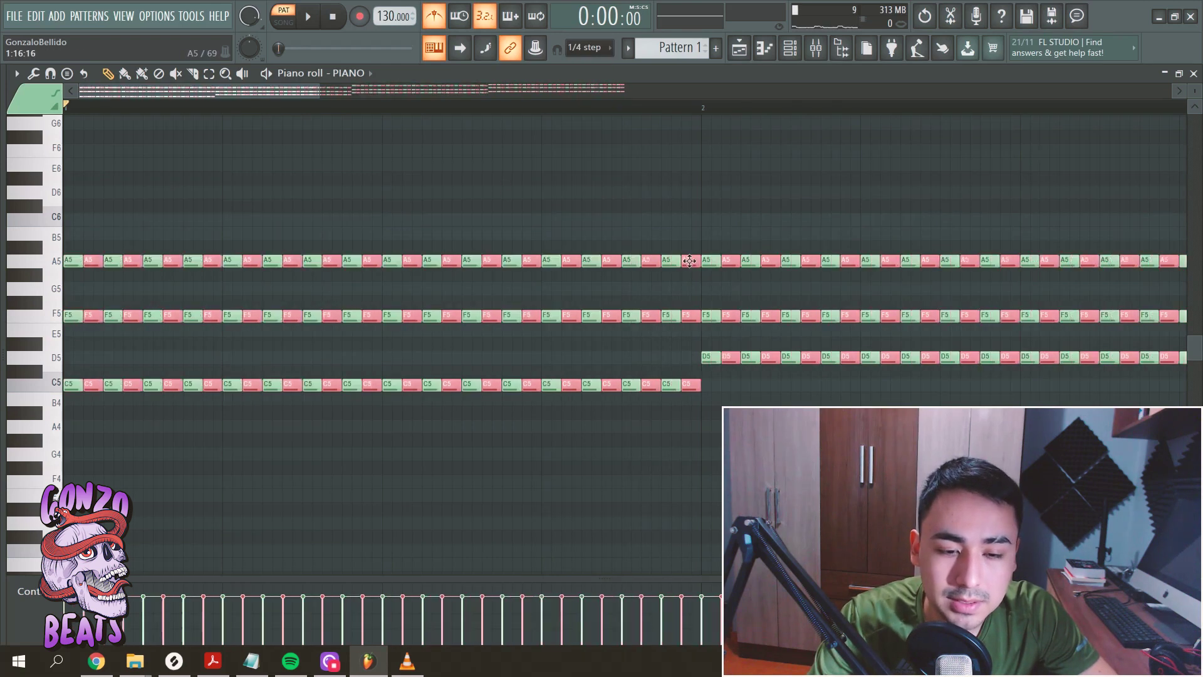
pyautogui.click(675, 191)
pyautogui.rightClick(673, 191)
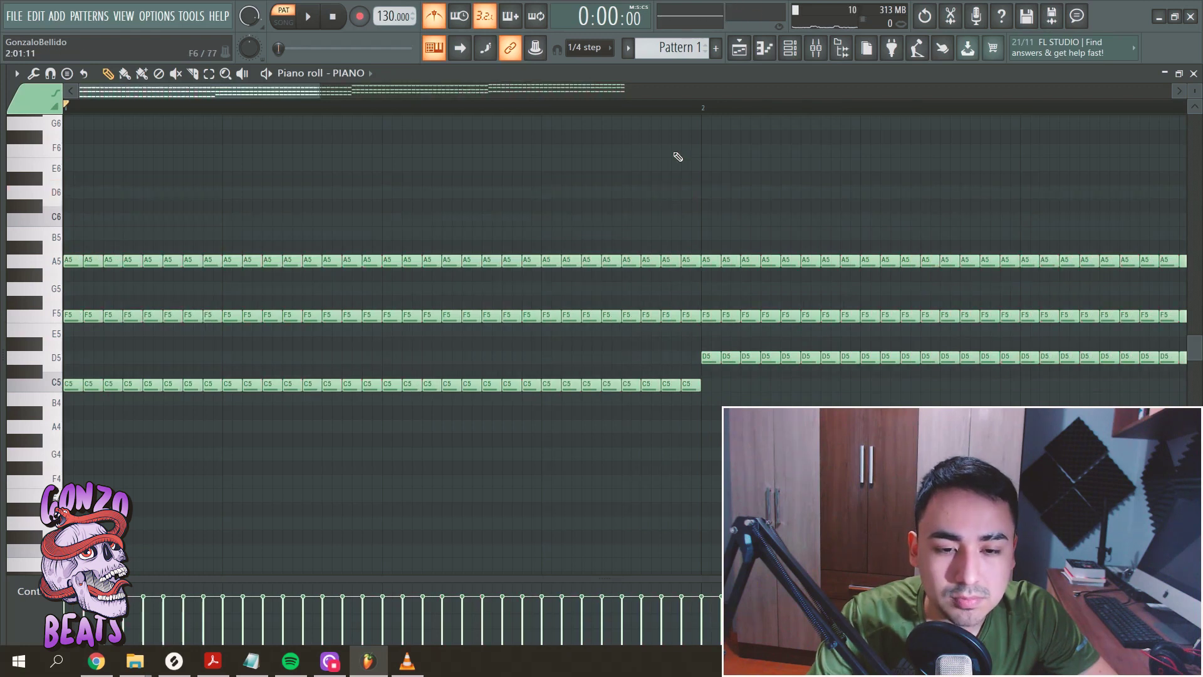
# - Play the pattern of half-step chord repeats across the four bars, then stop playback
pyautogui.press('space')
pyautogui.scroll(-4, 637, 114)
pyautogui.scroll(-1, 637, 113)
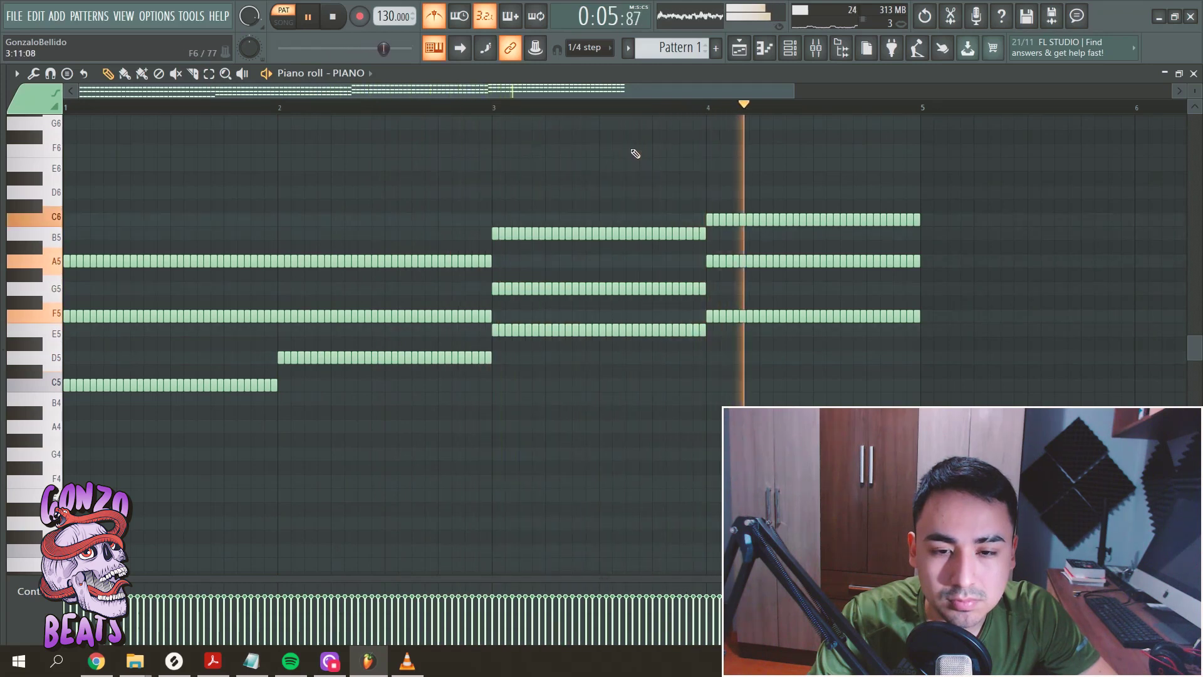
pyautogui.press('space')
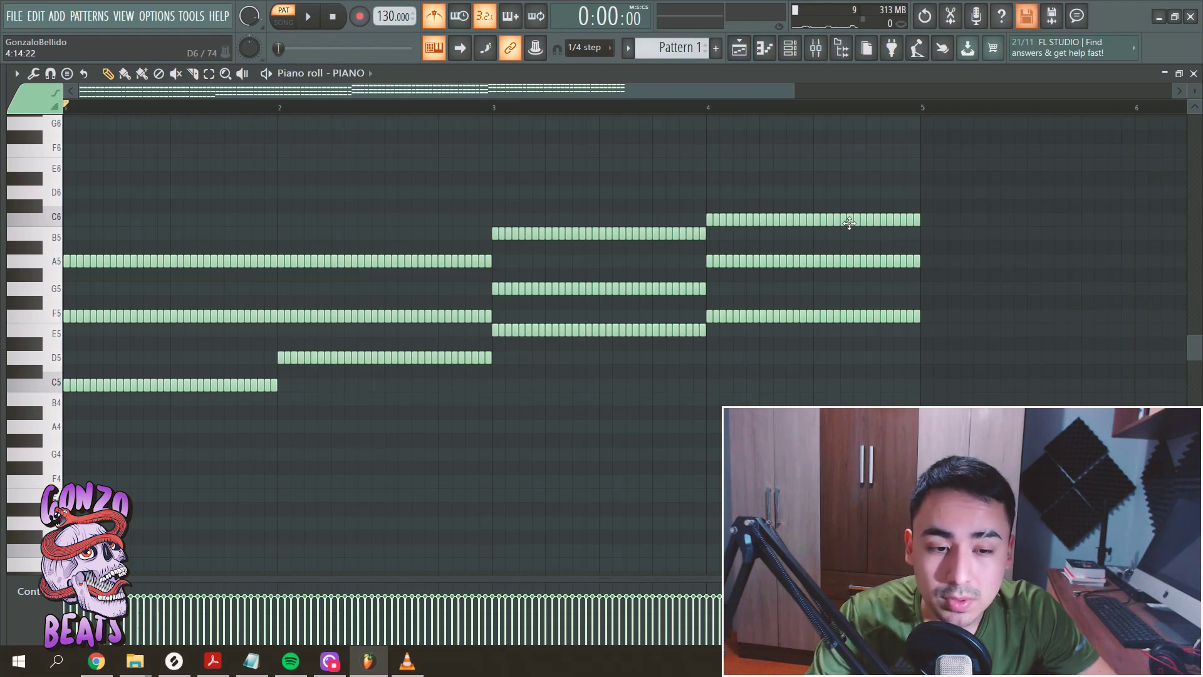
# - Delete all chord notes from the piano roll and set the grid snap to Cell
pyautogui.moveTo(981, 173); pyautogui.dragTo(36, 443)
pyautogui.press('Delete')
pyautogui.click(589, 47)
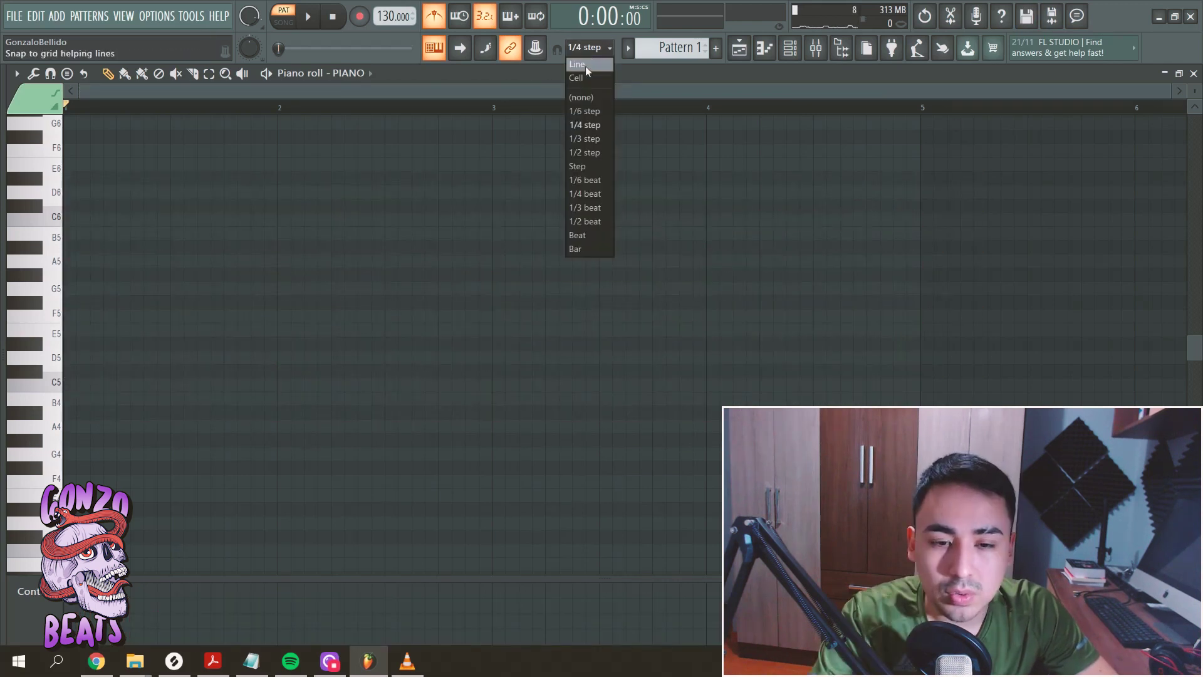
pyautogui.click(569, 88)
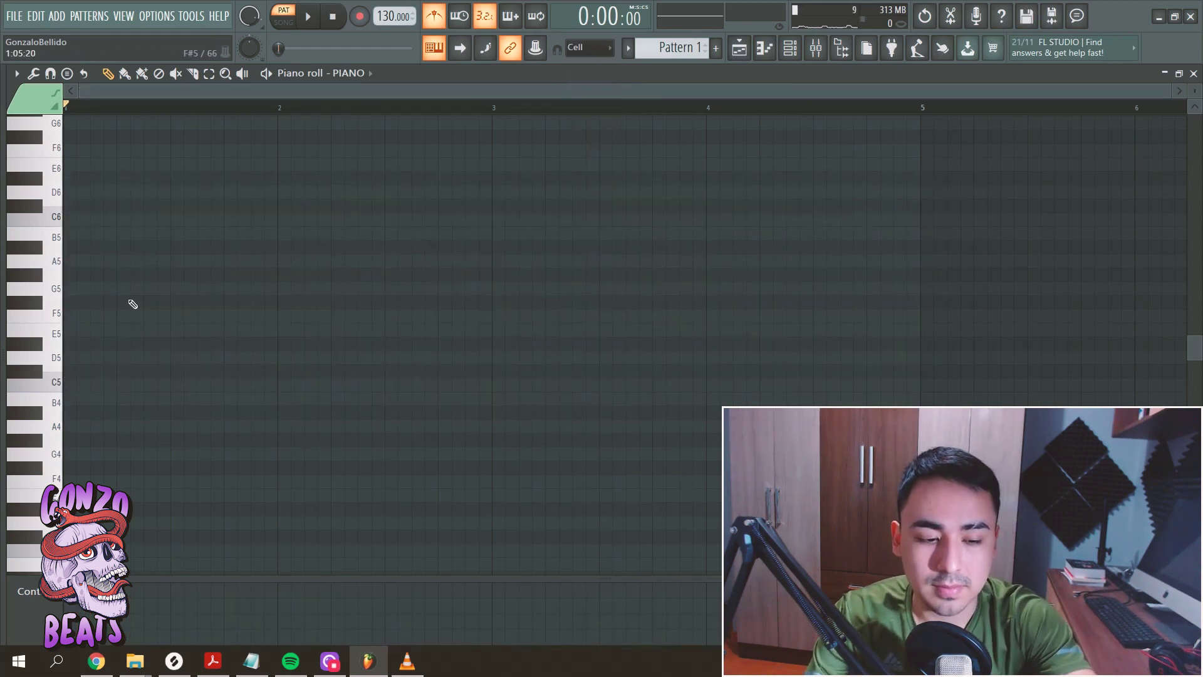
# - Draw consecutive C5 notes of decreasing length from bar 1: one bar, half a bar, a quarter bar, two steps and one step
pyautogui.click(70, 383)
pyautogui.click(281, 384)
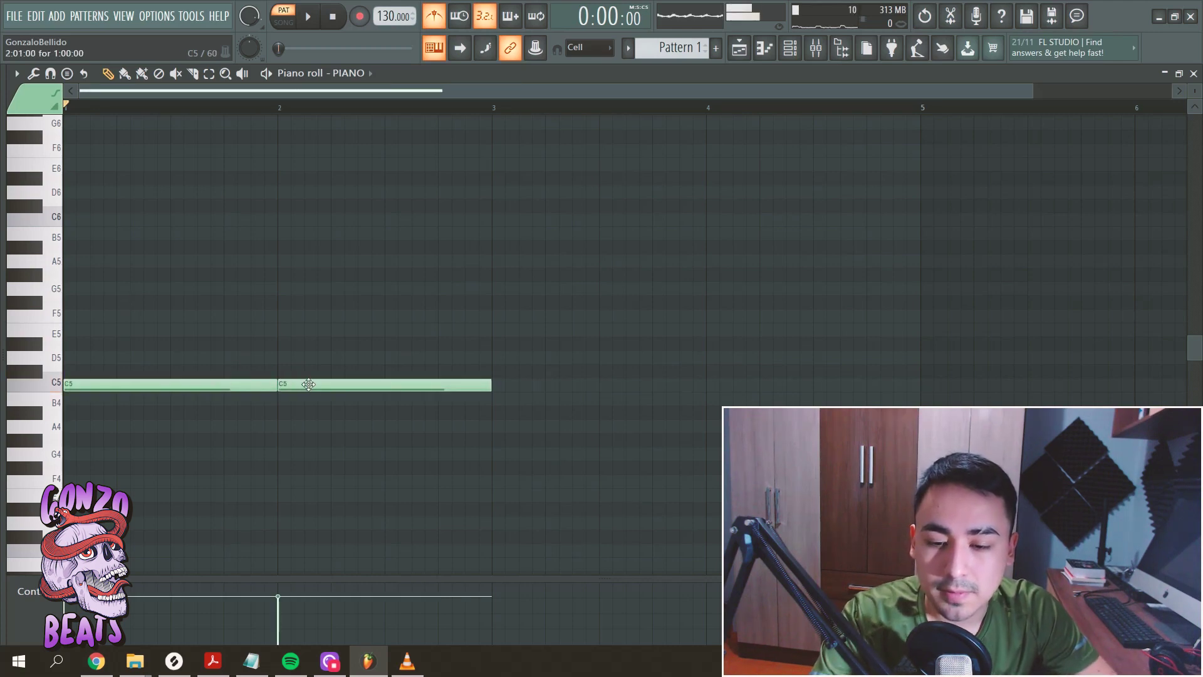
pyautogui.moveTo(490, 386); pyautogui.dragTo(382, 393)
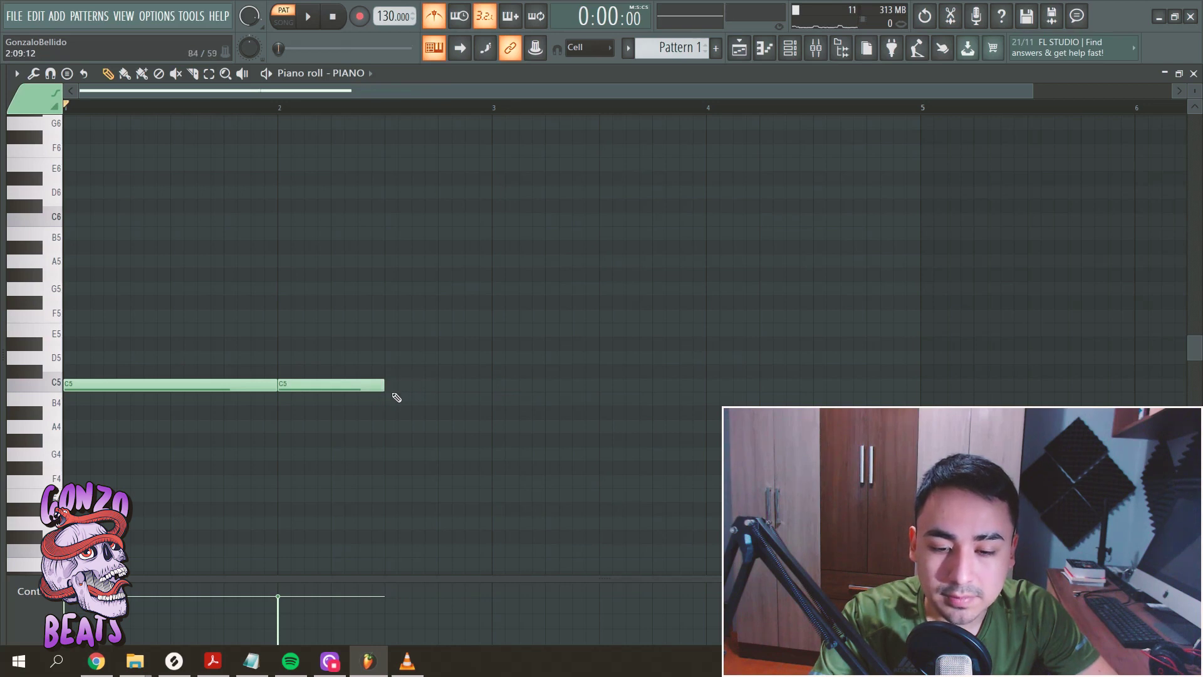
pyautogui.click(395, 392)
pyautogui.moveTo(486, 387); pyautogui.dragTo(435, 393)
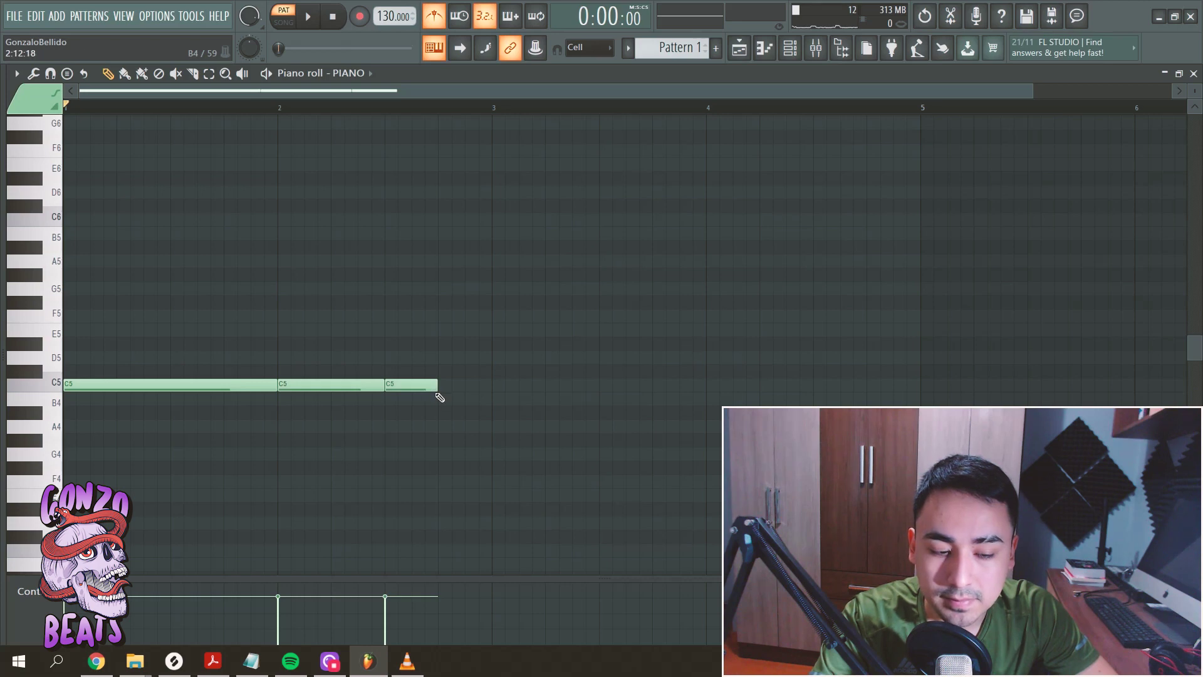
pyautogui.click(443, 387)
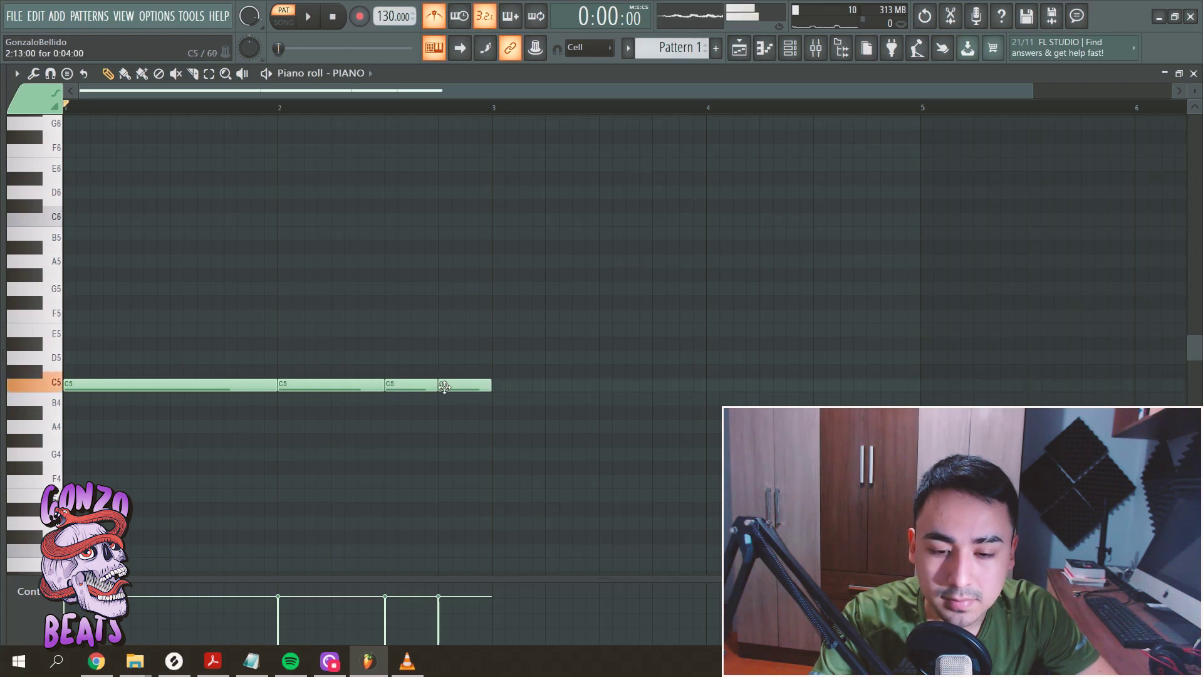
pyautogui.moveTo(487, 386); pyautogui.dragTo(470, 386)
pyautogui.click(484, 386)
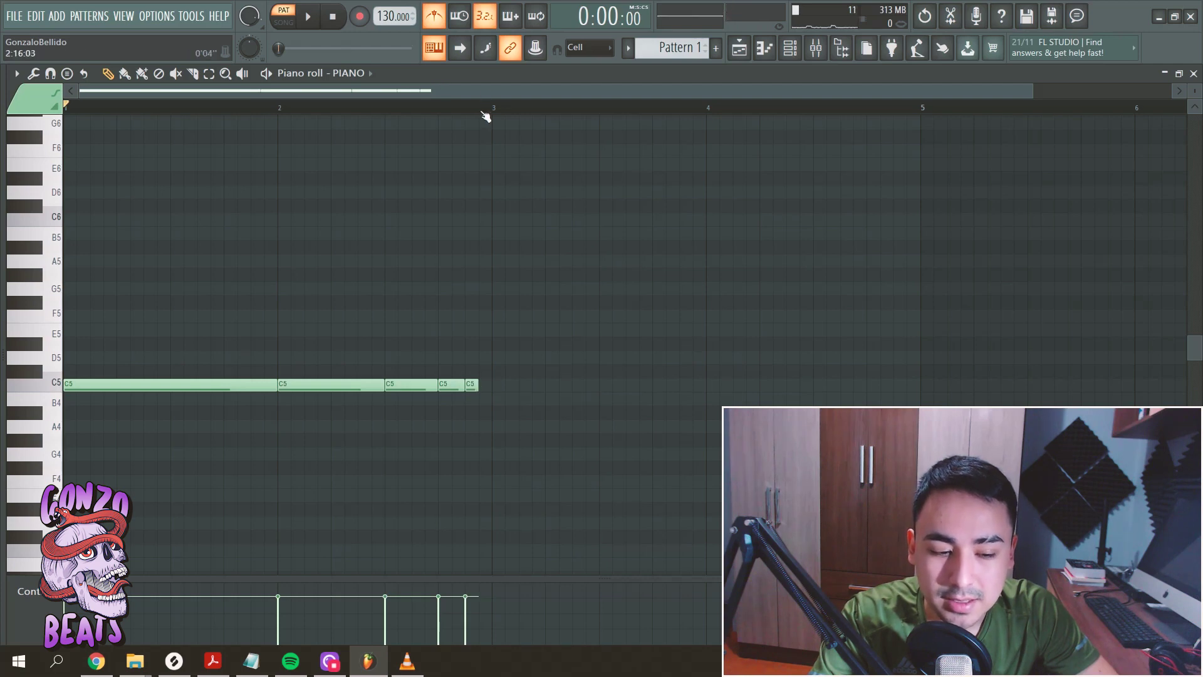
# - Set the grid snap to 1/4 step and add a half-step C5 note directly after the one-step note
pyautogui.scroll(2, 486, 115)
pyautogui.click(590, 48)
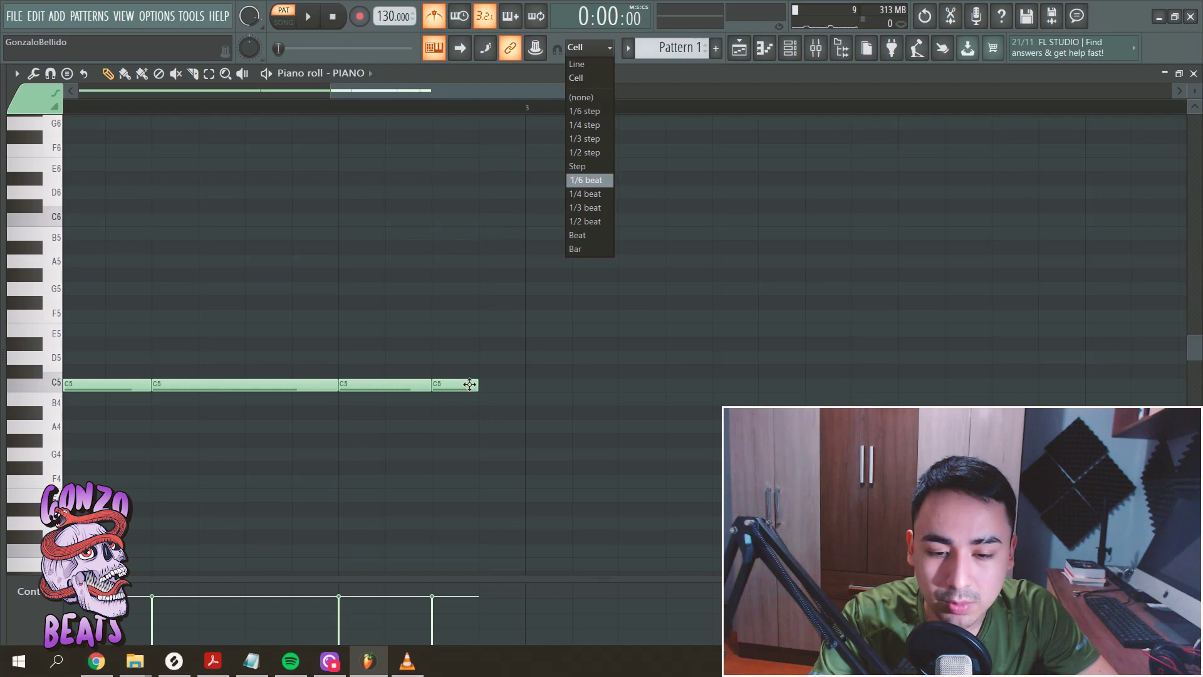
pyautogui.click(470, 384)
pyautogui.click(589, 47)
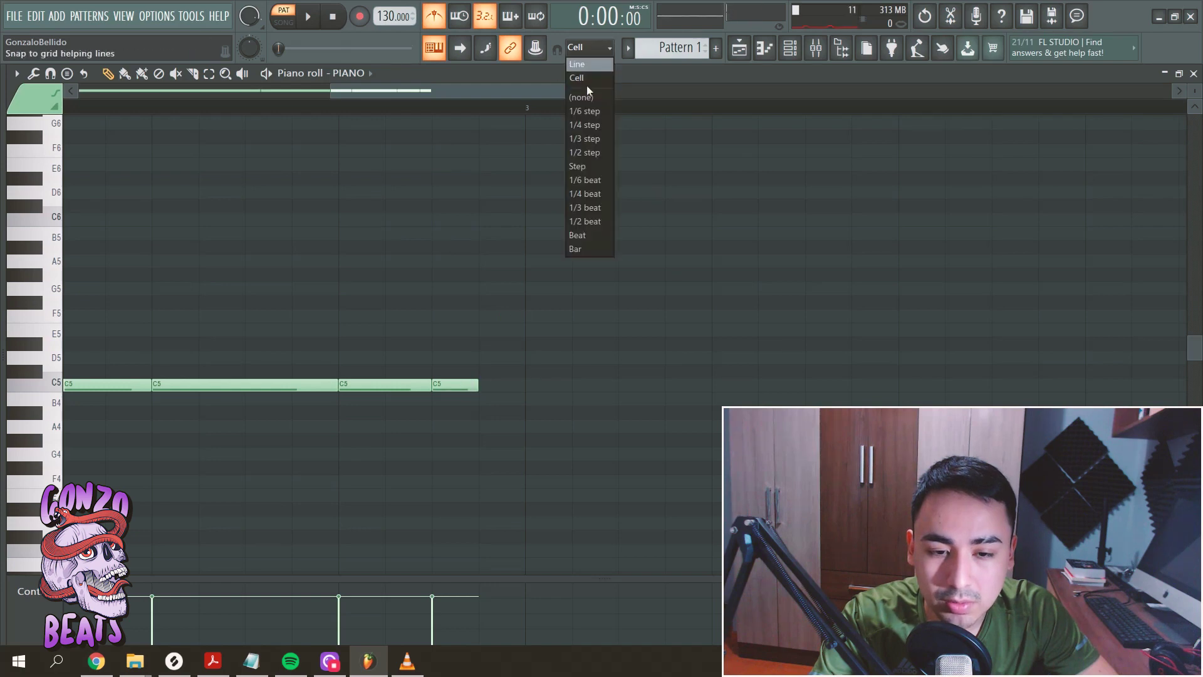
pyautogui.click(587, 128)
pyautogui.click(493, 385)
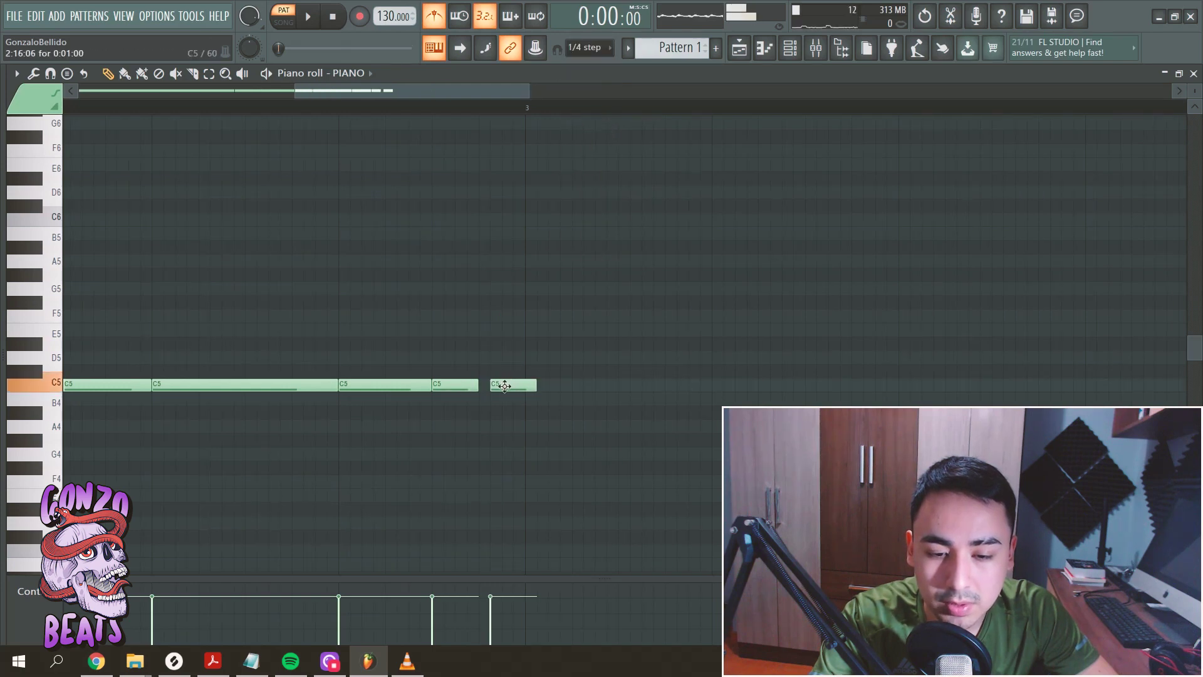
pyautogui.moveTo(505, 385); pyautogui.dragTo(501, 384)
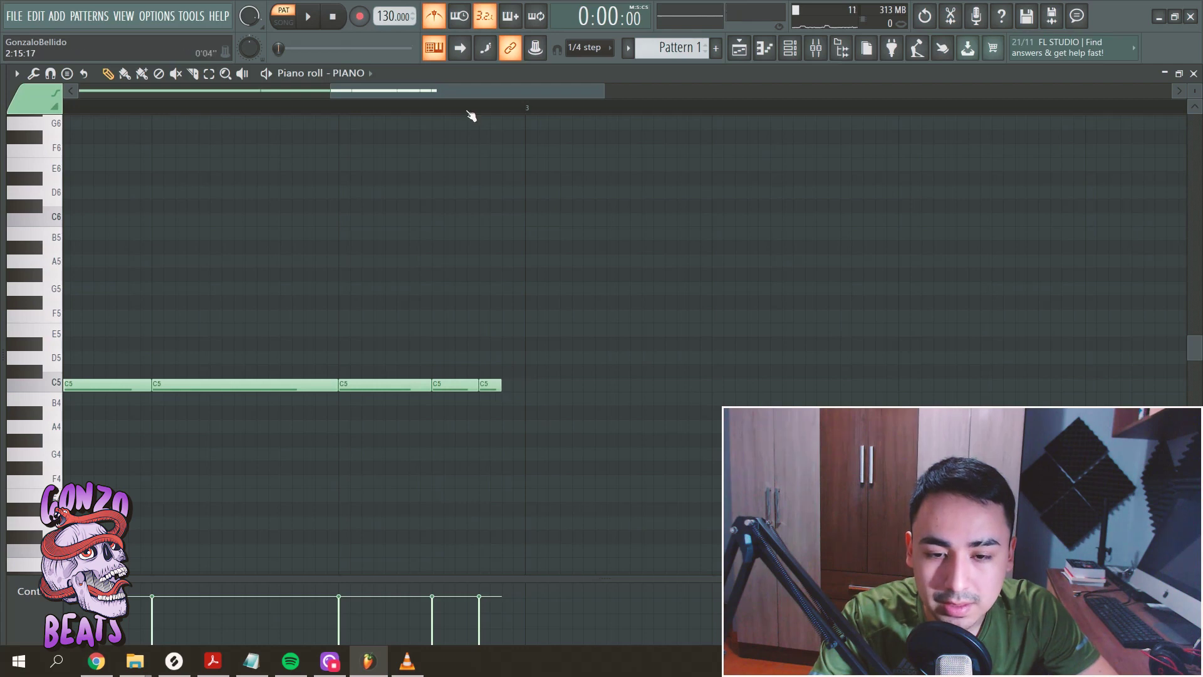
pyautogui.scroll(-2, 469, 113)
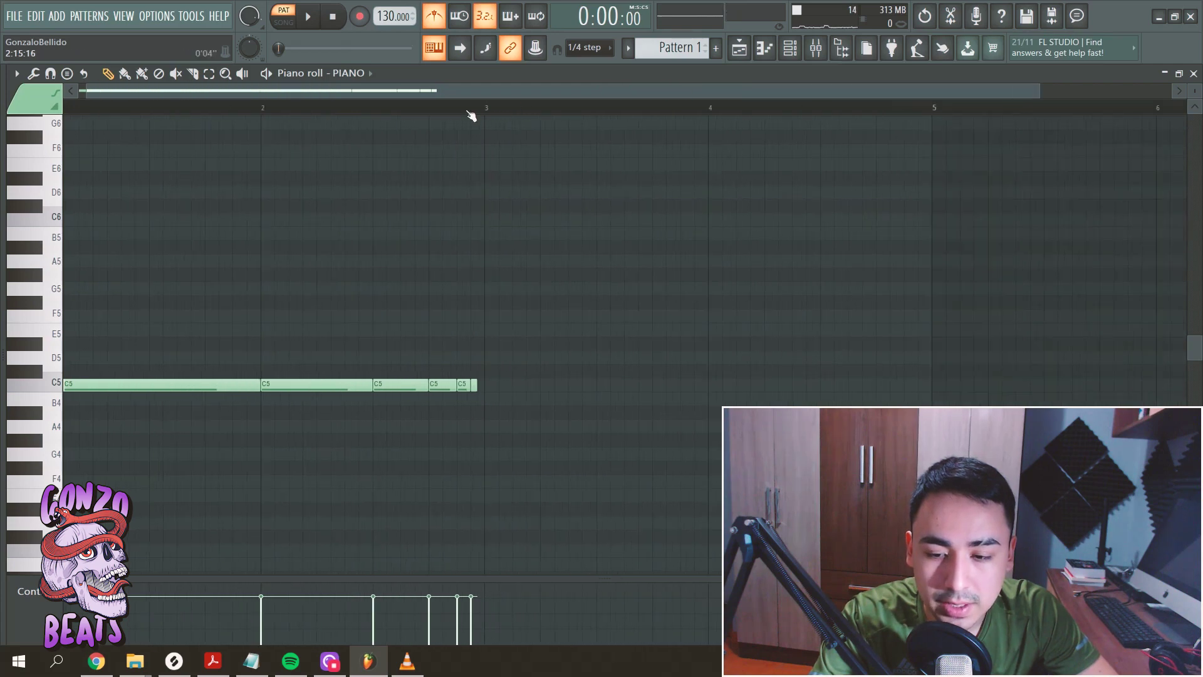
# - Select the C5 notes cumulatively in order of length, from the one-bar note to the half-step note
pyautogui.keyDown('ctrl'); pyautogui.click(156, 389); pyautogui.keyUp('ctrl')
pyautogui.moveTo(306, 314); pyautogui.dragTo(290, 436)
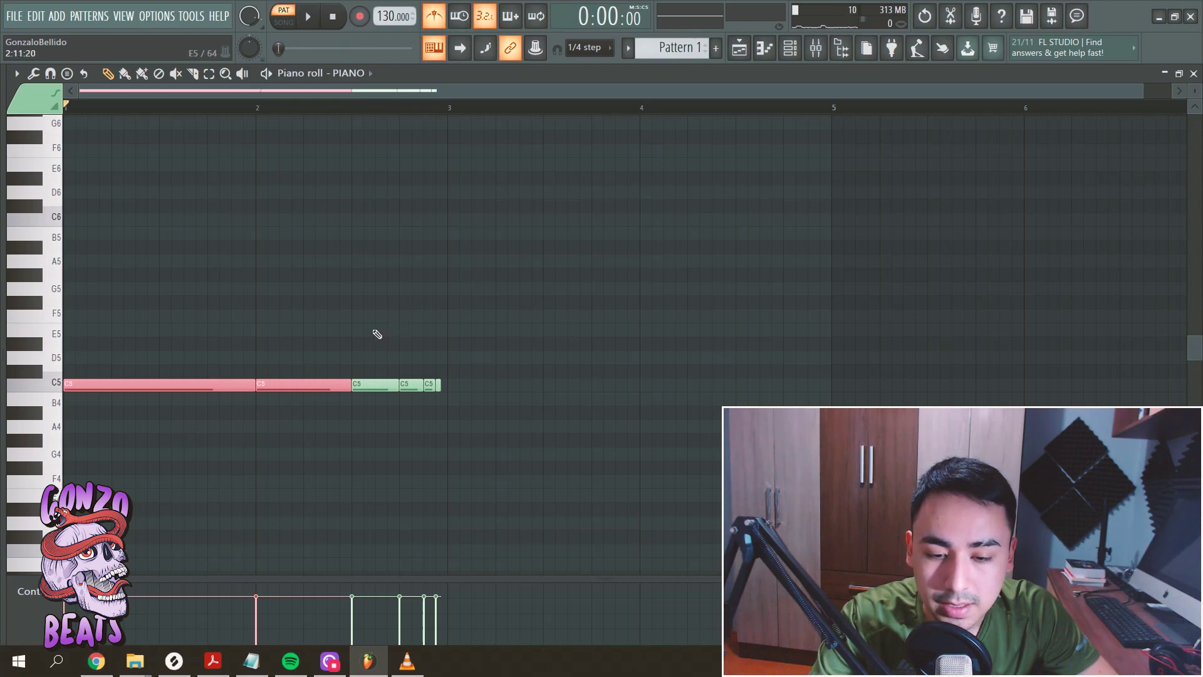
pyautogui.moveTo(377, 334); pyautogui.dragTo(381, 449)
pyautogui.moveTo(413, 358); pyautogui.dragTo(417, 425)
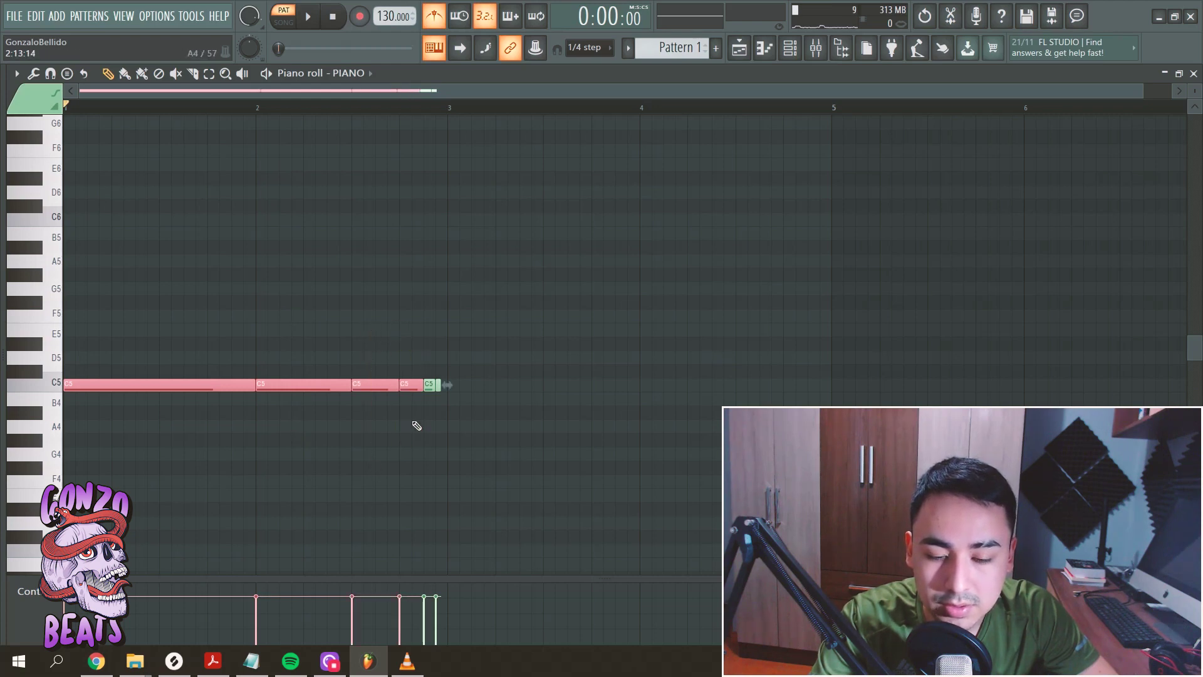
pyautogui.moveTo(440, 349); pyautogui.dragTo(441, 422)
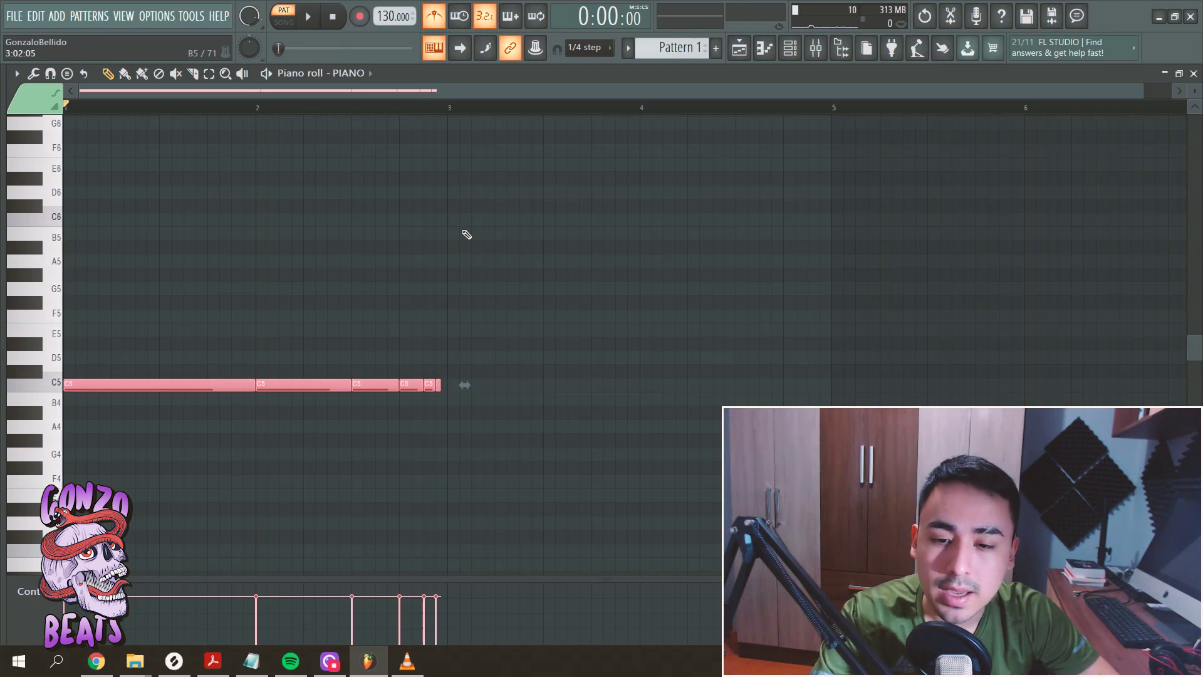
# - Set the grid snap to Cell and delete all the C5 notes from the piano roll
pyautogui.click(589, 47)
pyautogui.click(586, 79)
pyautogui.click(461, 293)
pyautogui.rightClick(462, 292)
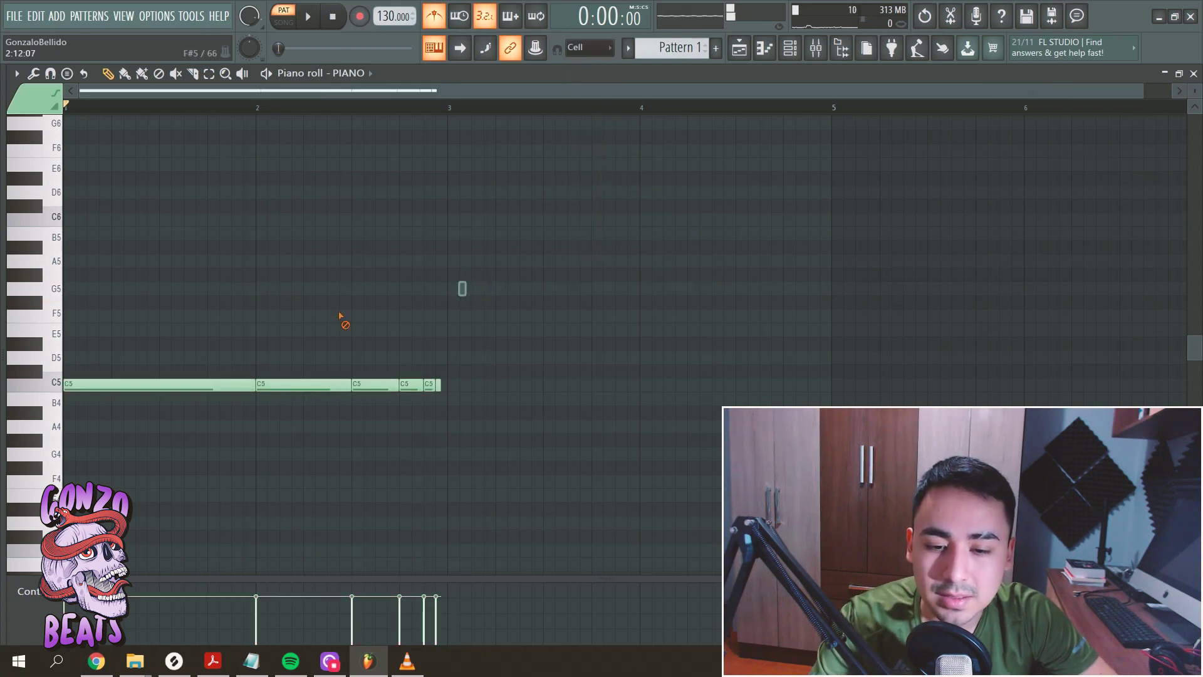
pyautogui.moveTo(562, 296); pyautogui.dragTo(2, 497)
pyautogui.press('Delete')
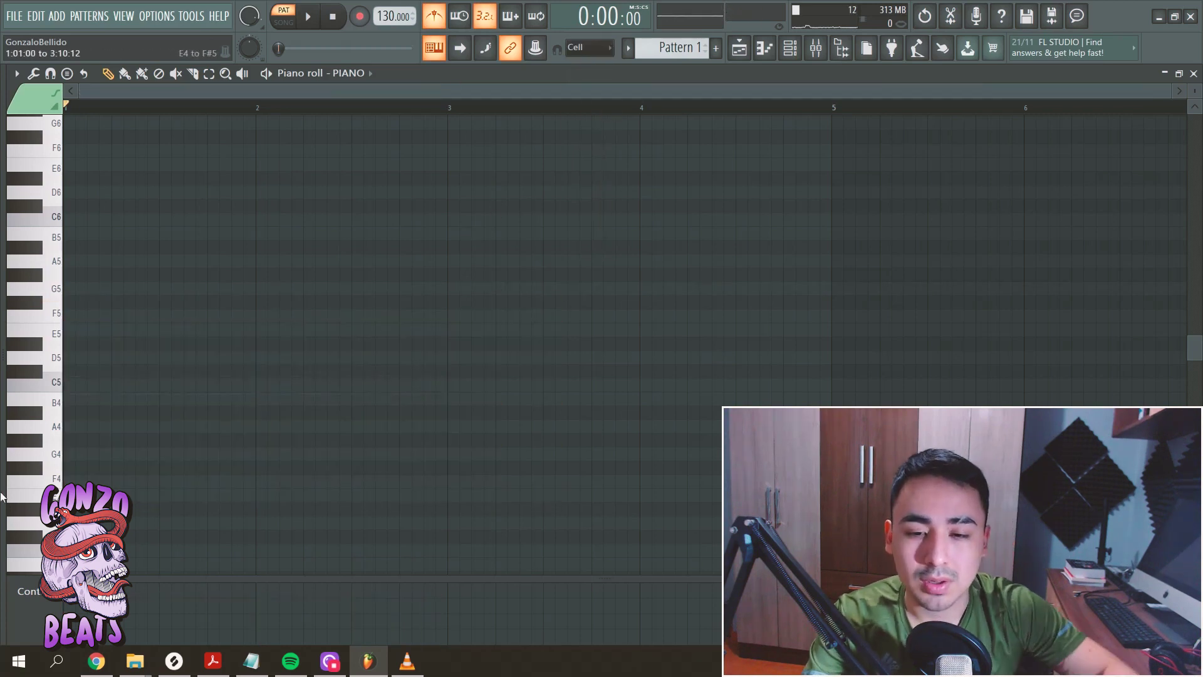